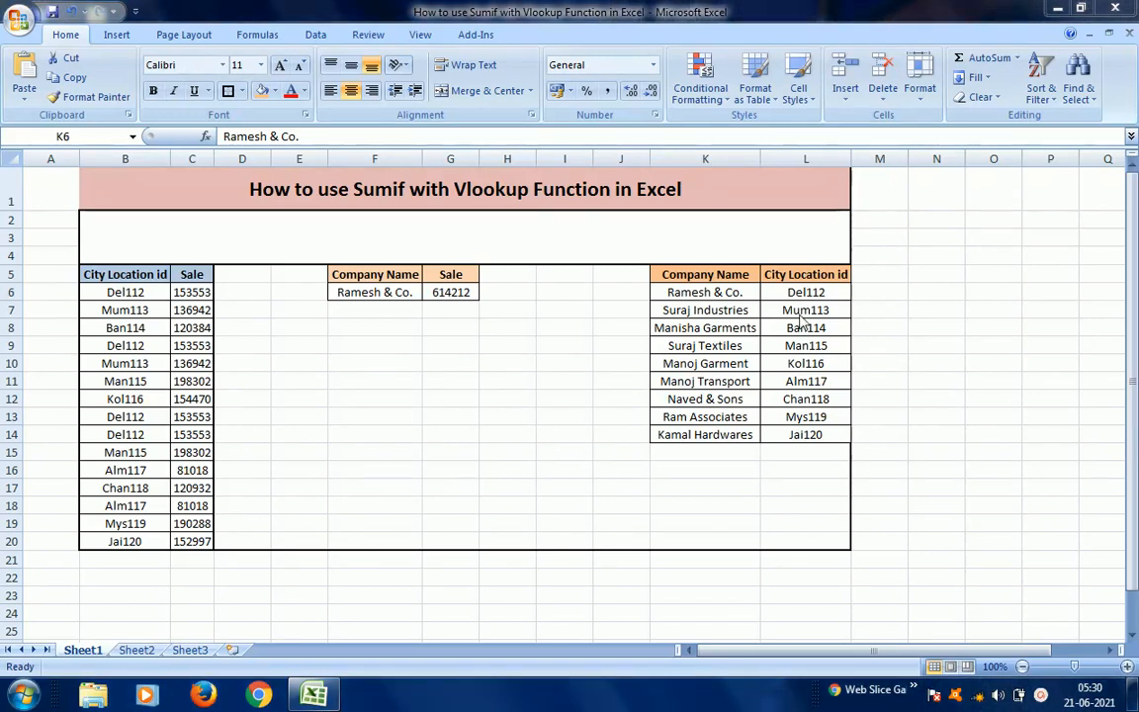
# Examine the company-to-city lookup table, the city sales table, and the company name and sale formula in F6:G6
pyautogui.click(720, 288)
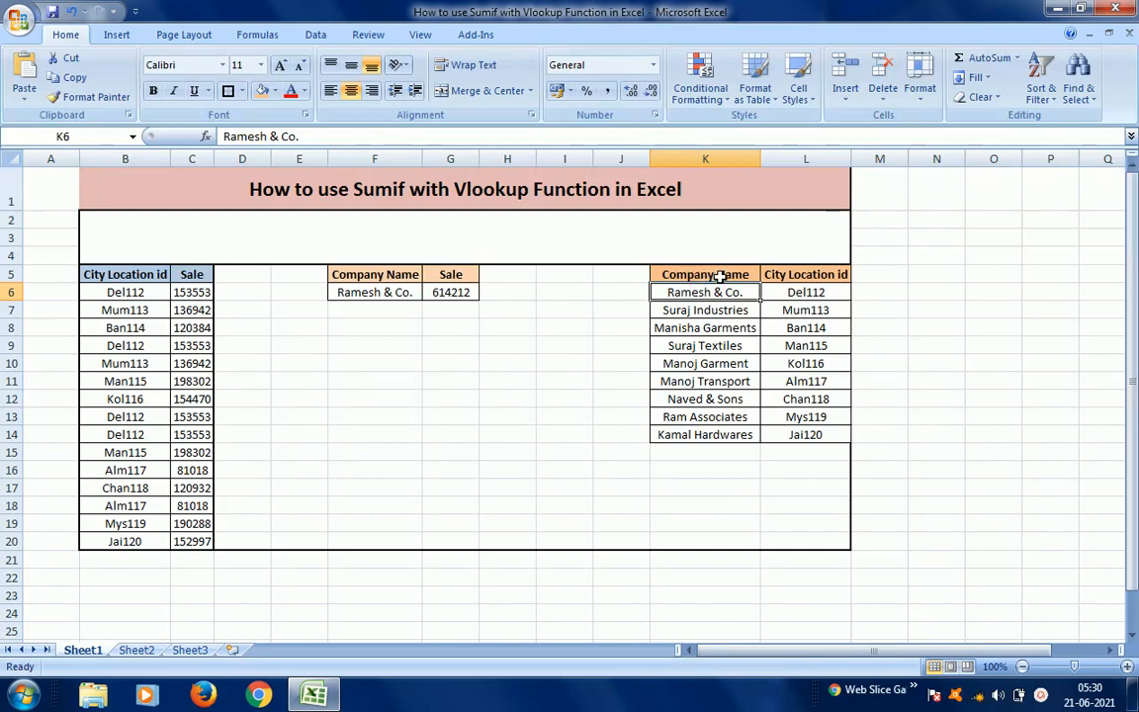
pyautogui.click(723, 273)
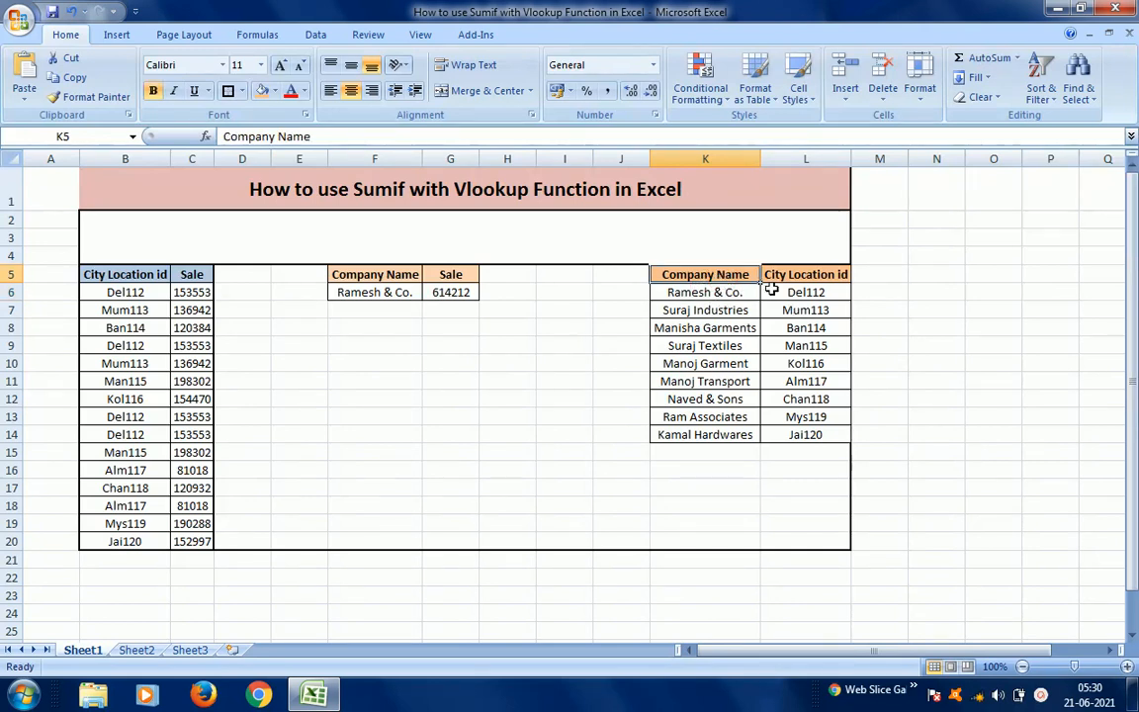
pyautogui.click(813, 294)
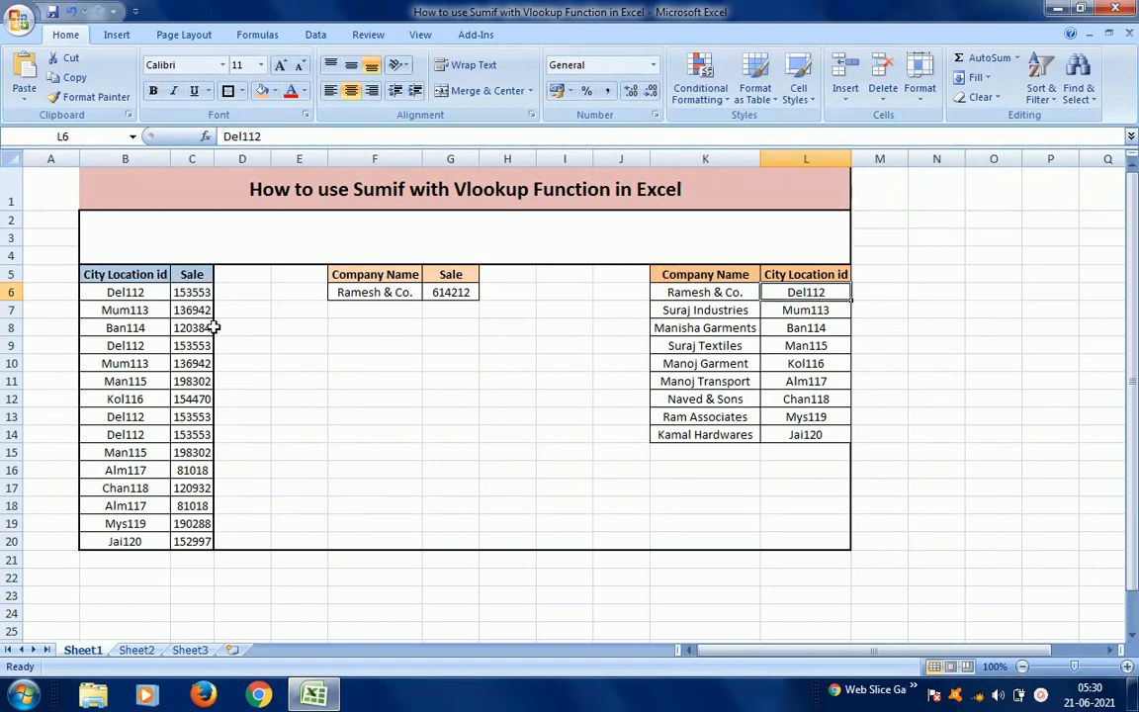
pyautogui.click(131, 308)
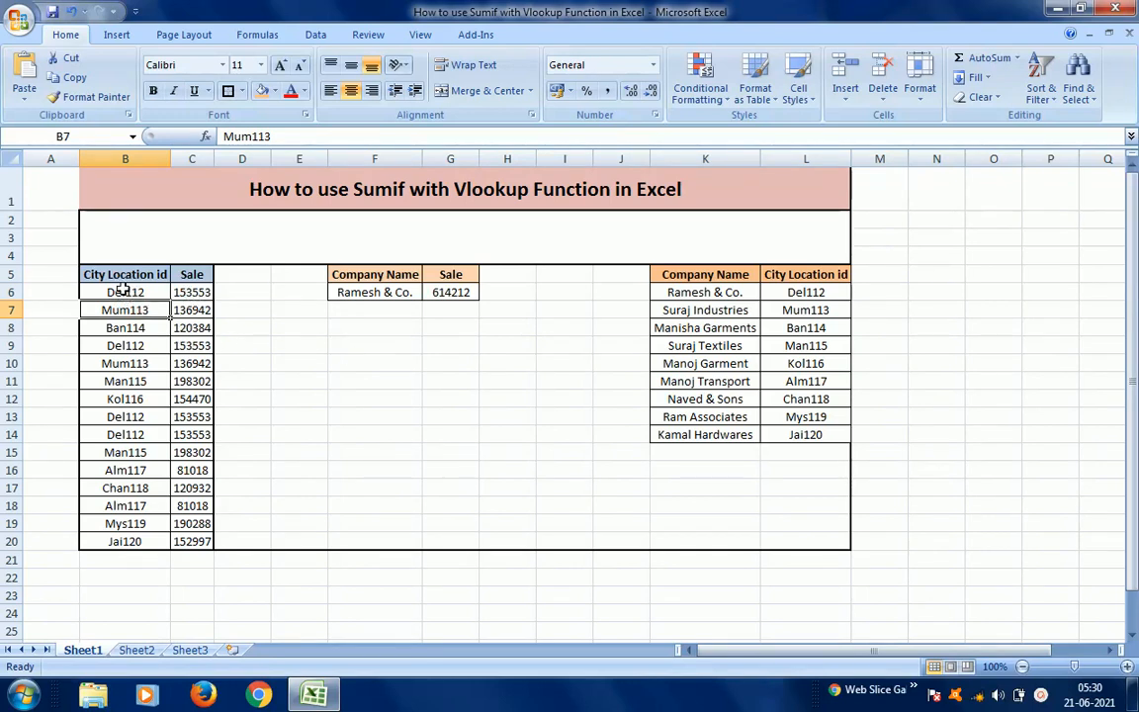
pyautogui.click(729, 291)
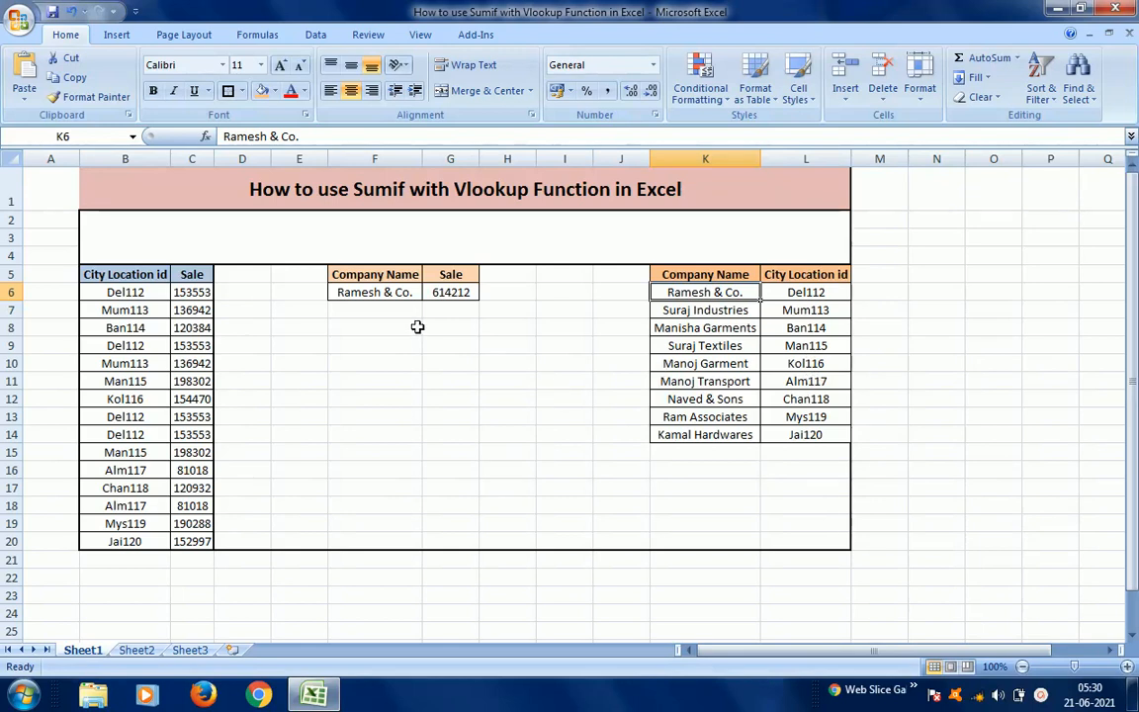
pyautogui.click(374, 291)
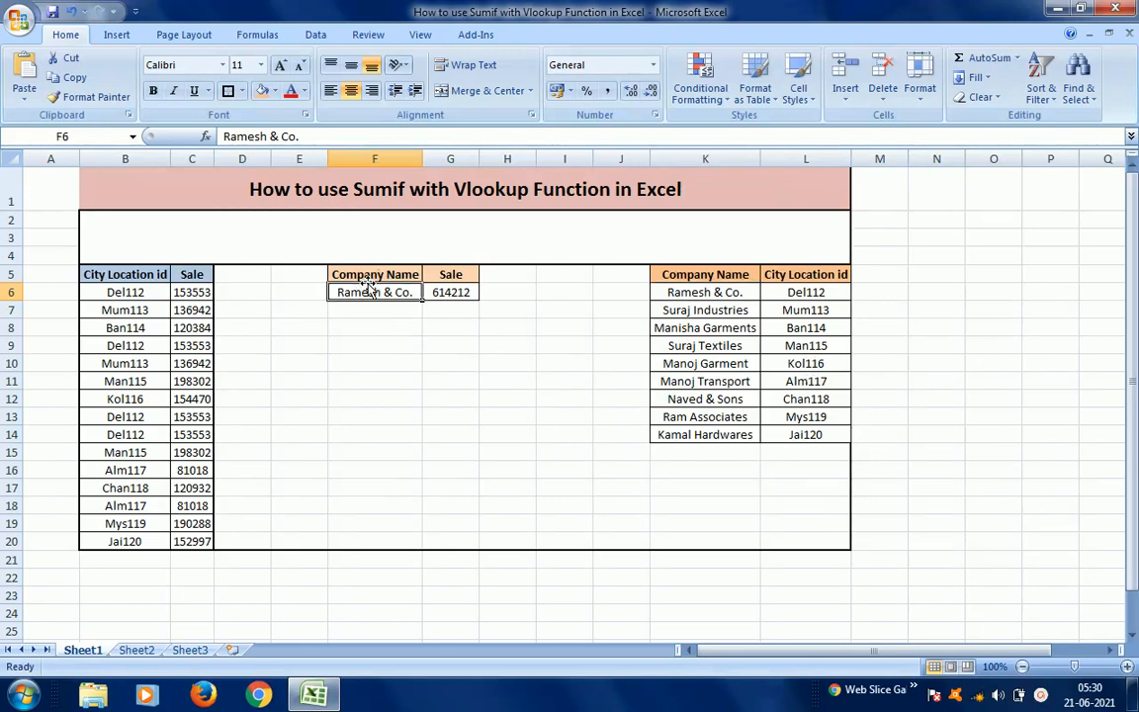
pyautogui.press('Right')
pyautogui.press('Up')
pyautogui.press('Up')
pyautogui.press('Up')
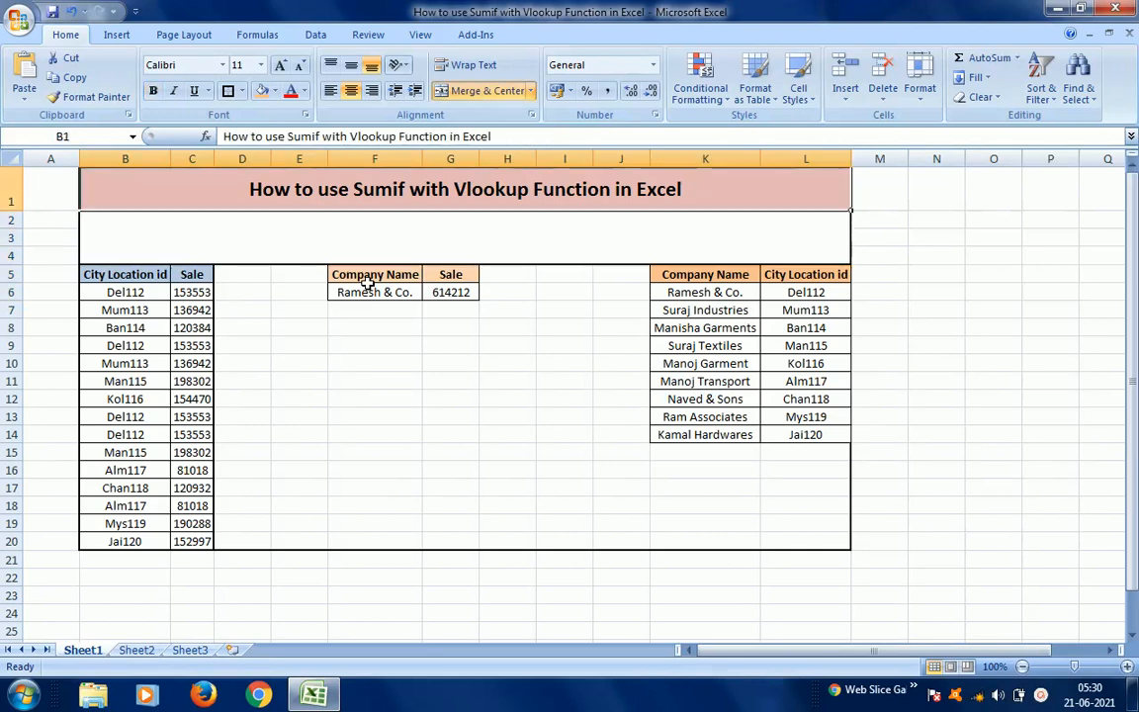
pyautogui.press('Down')
pyautogui.press('Down')
pyautogui.press('Down')
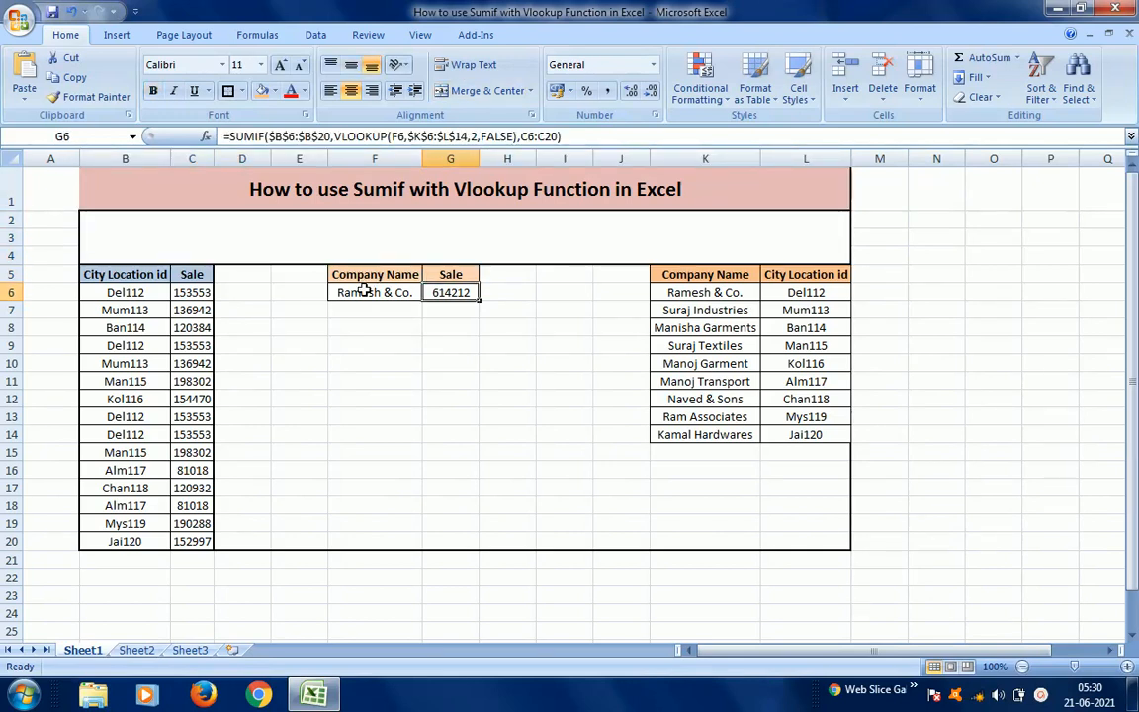
pyautogui.click(361, 291)
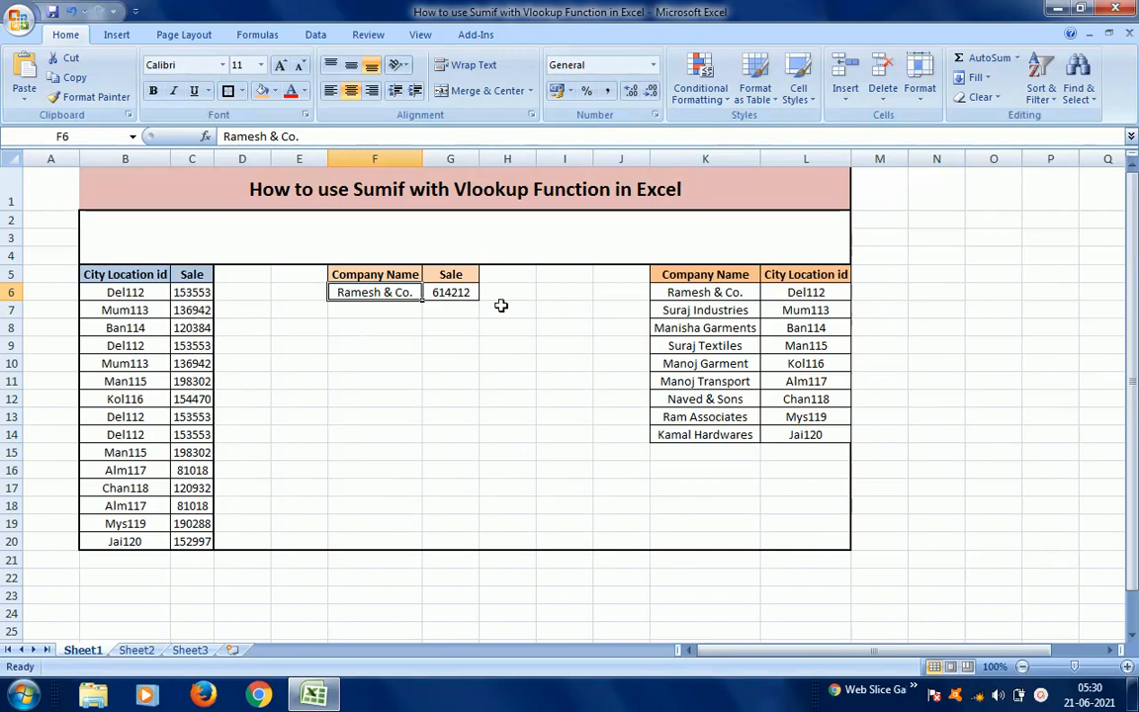
# Clear the existing formula in G6 and start a SUMIF there with the absolute range $B$6:$B$20
pyautogui.click(453, 295)
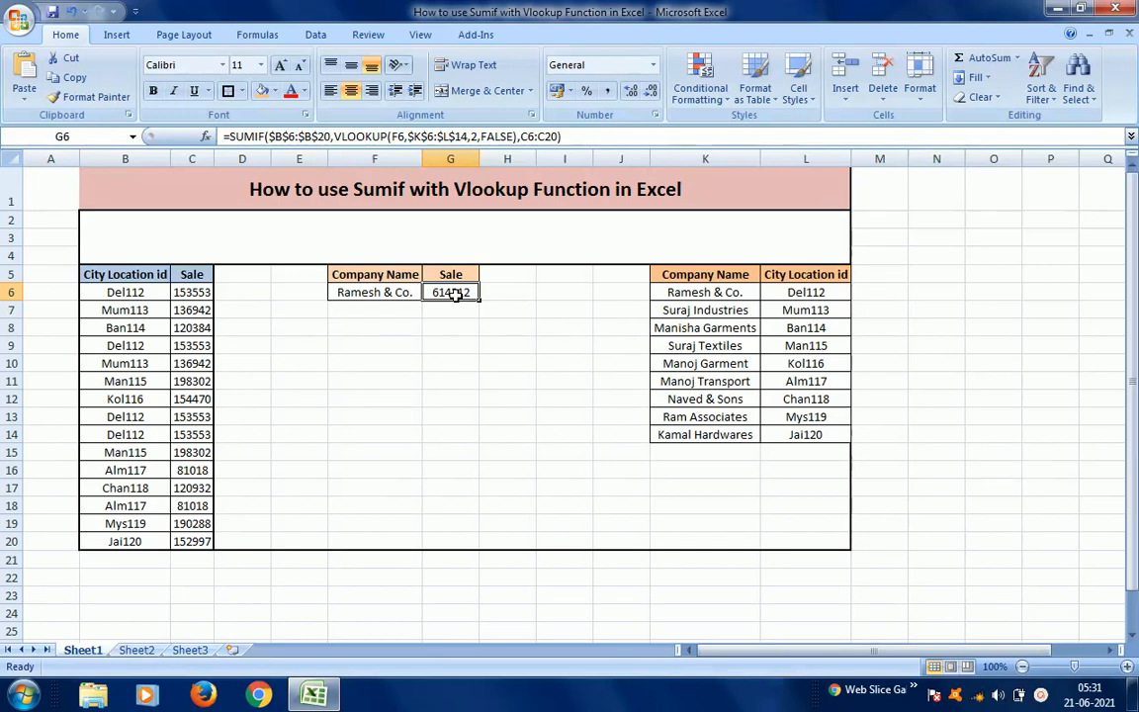
pyautogui.press('Delete')
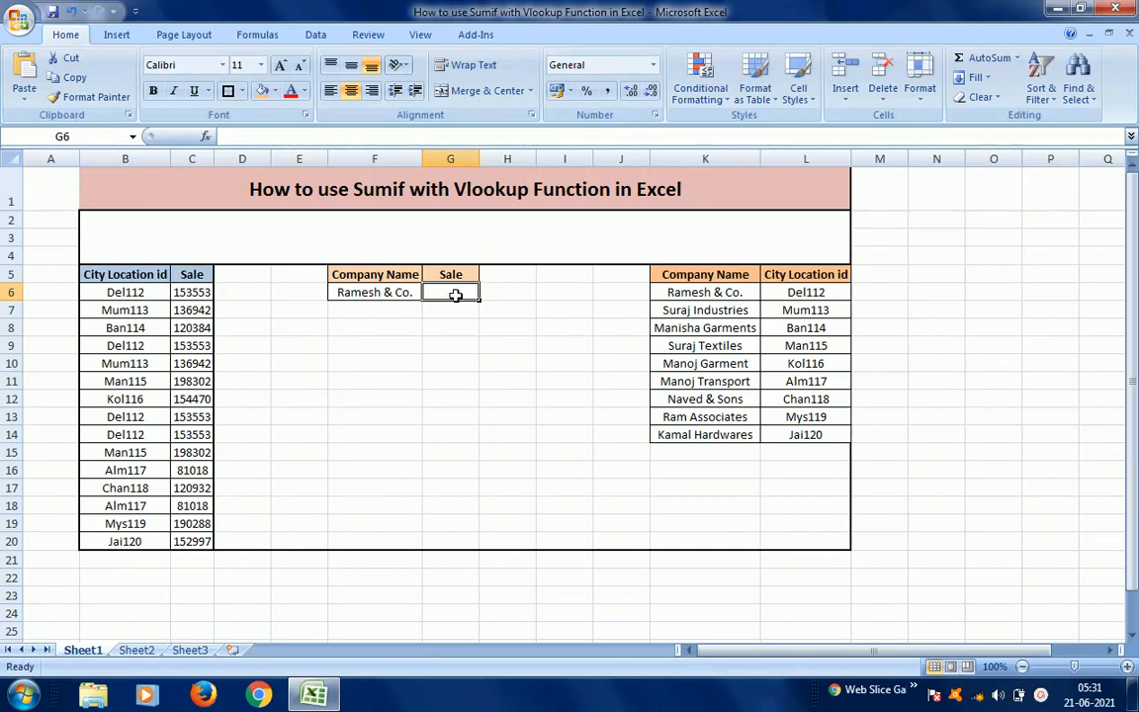
pyautogui.write('=sumi')
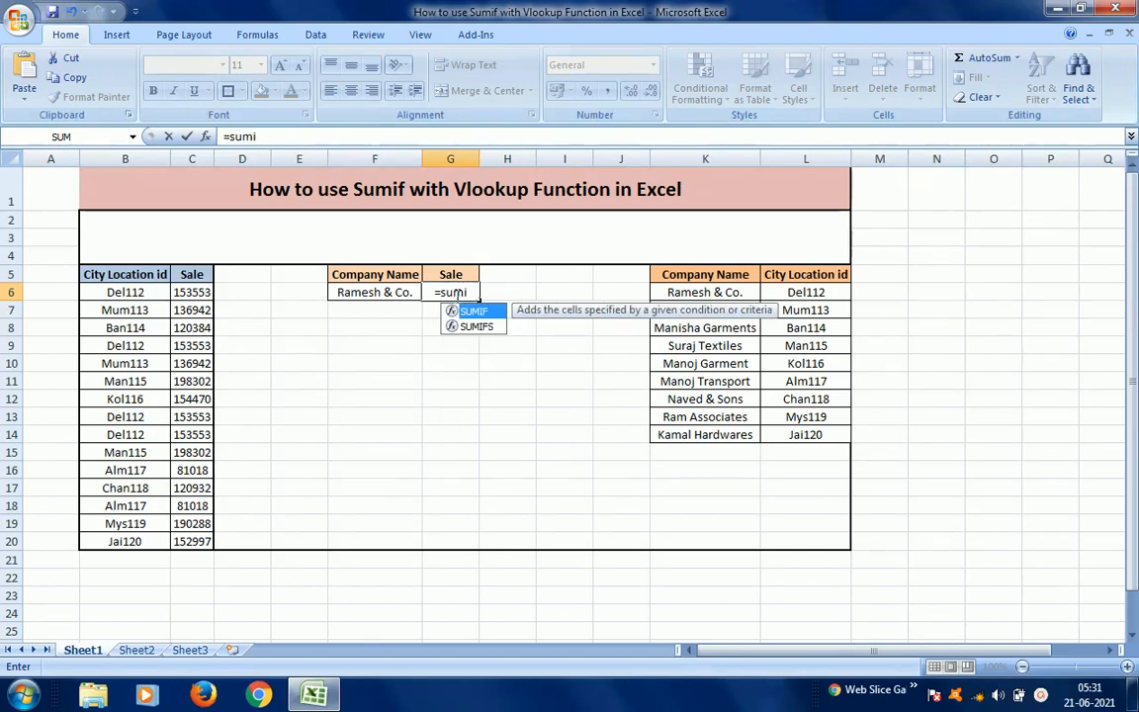
pyautogui.press('Tab')
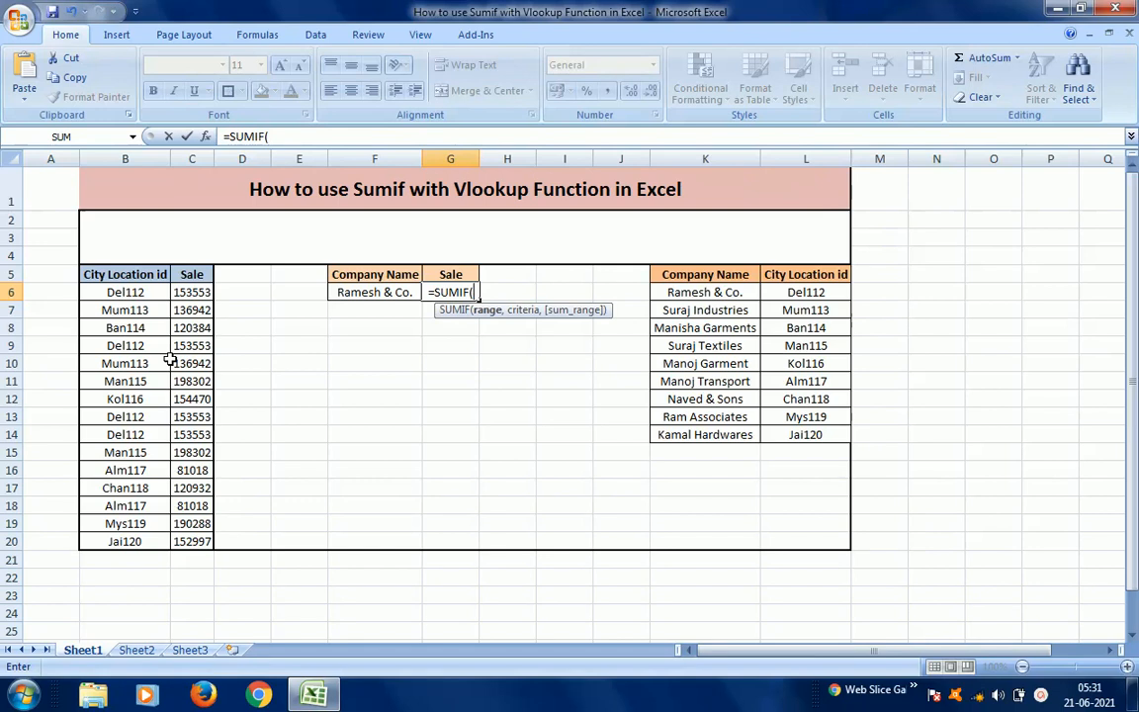
pyautogui.click(124, 294)
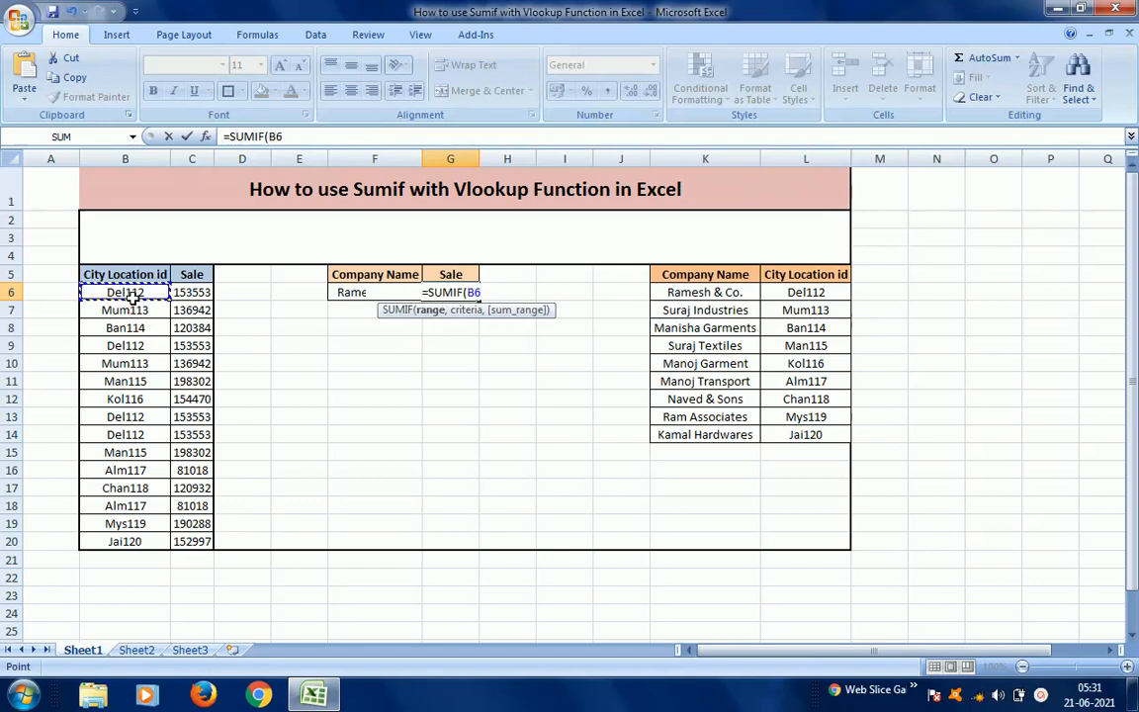
pyautogui.hotkey('ctrl', 'shift', 'Down')
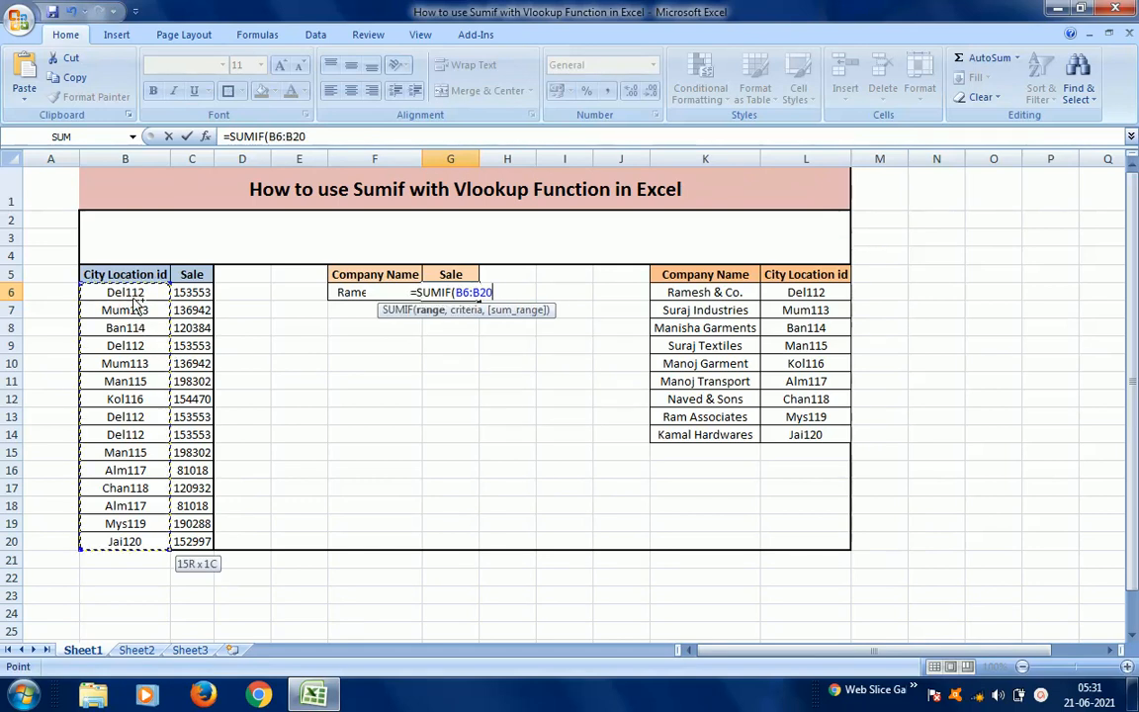
pyautogui.press('F4')
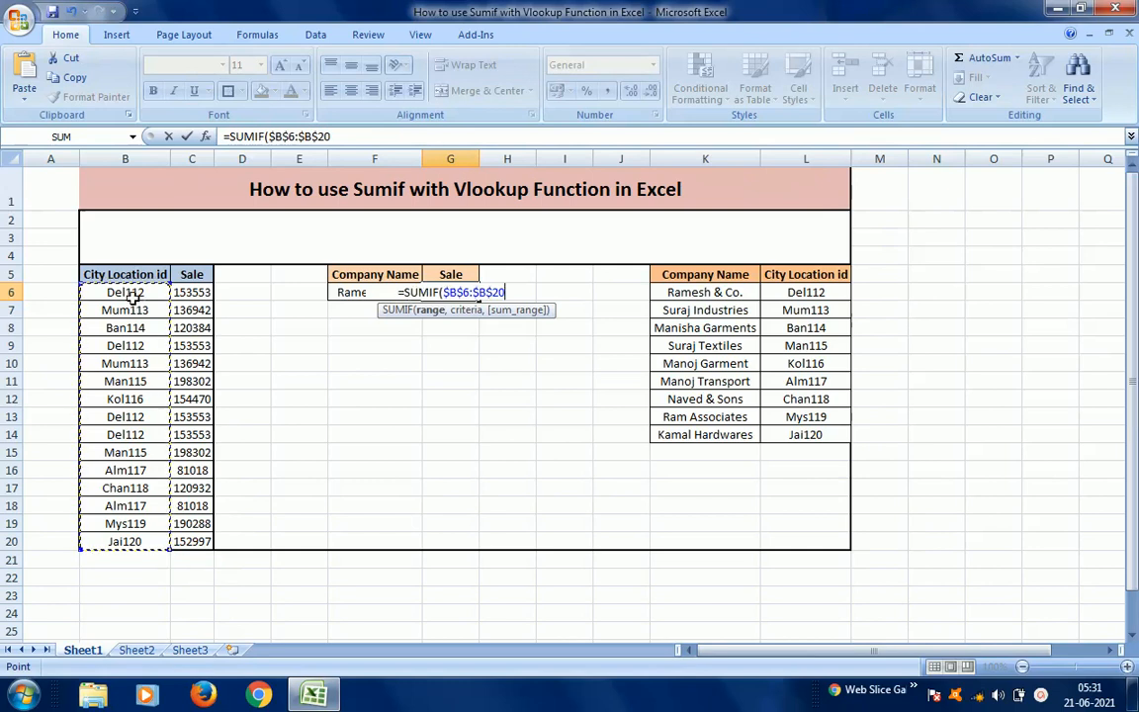
pyautogui.write(',')
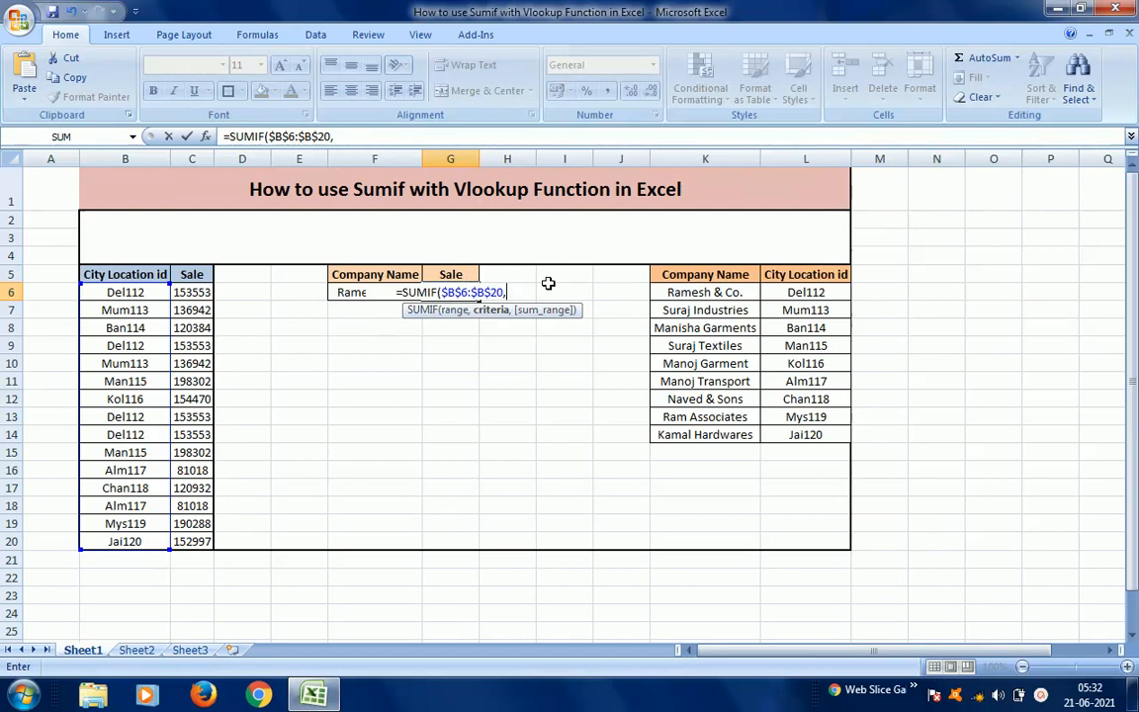
# Nest a VLOOKUP as the SUMIF criteria, using the company name in F6 as the lookup value
pyautogui.write('vlo')
pyautogui.press('Tab')
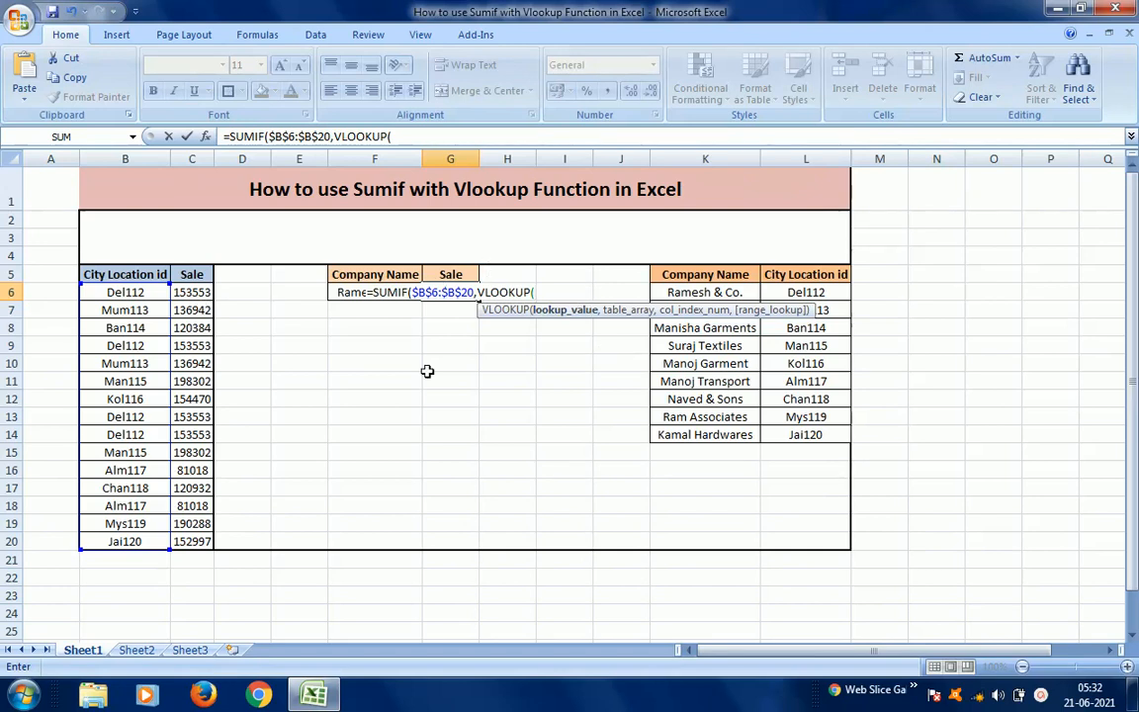
pyautogui.click(340, 296)
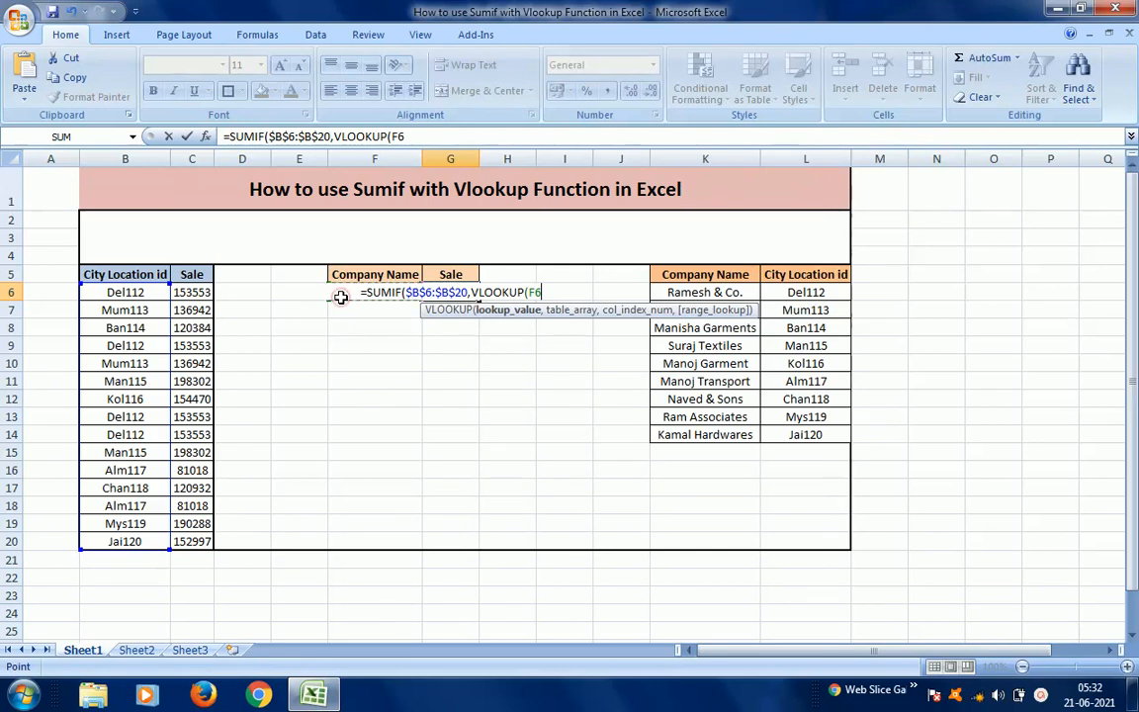
pyautogui.click(301, 289)
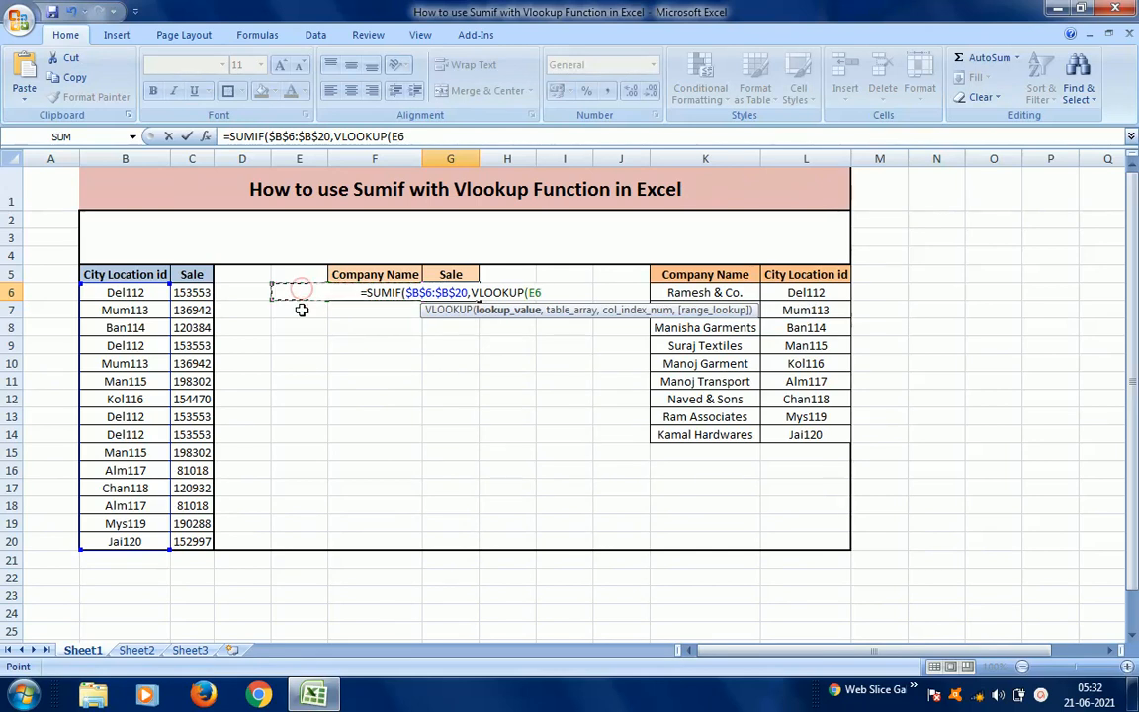
pyautogui.press('Down')
pyautogui.press('Up')
pyautogui.press('Right')
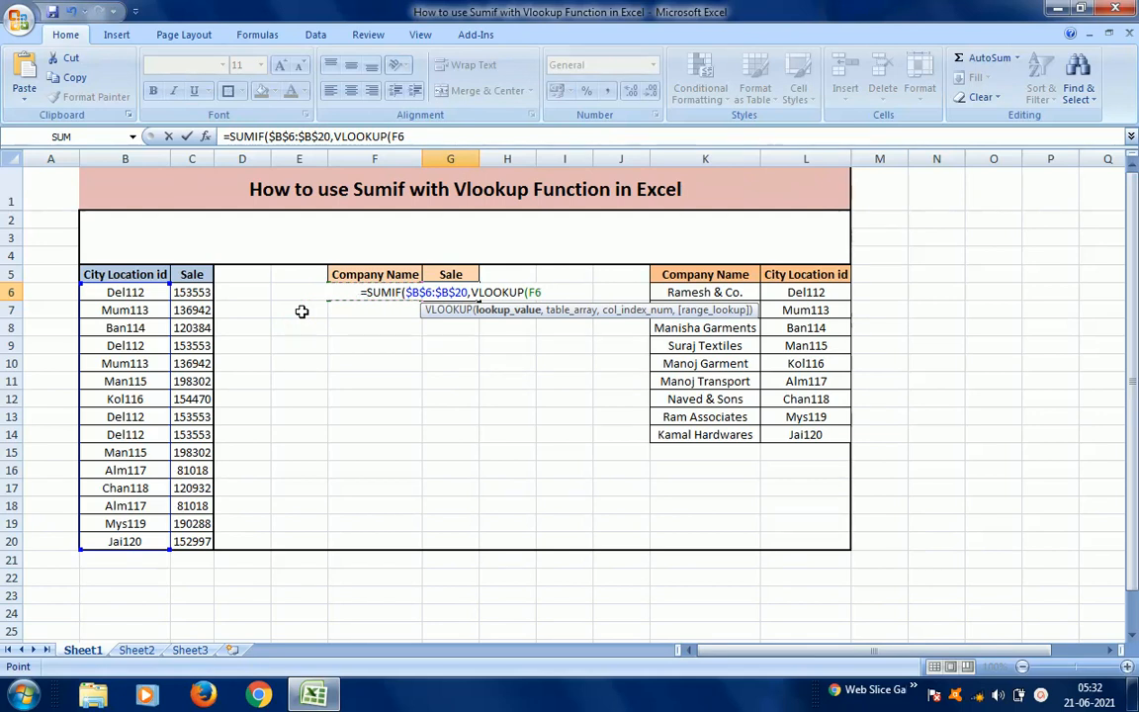
pyautogui.write(',')
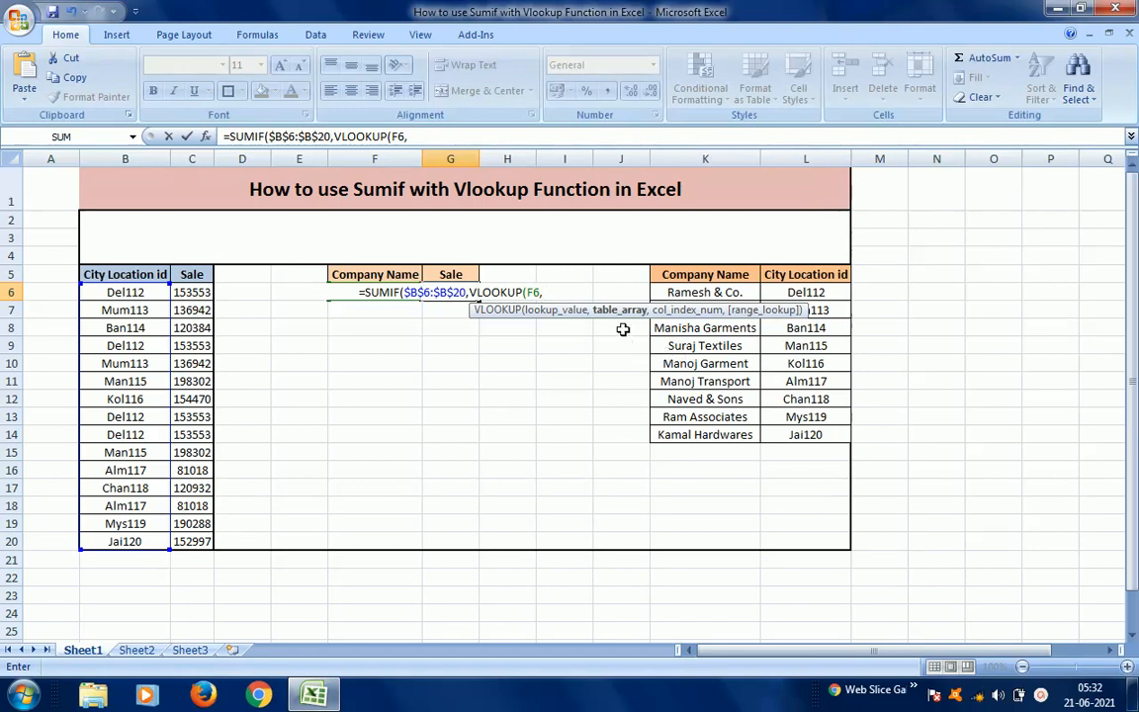
# Set the VLOOKUP table array to the company and city table as the absolute range $K$6:$L$14
pyautogui.click(879, 294)
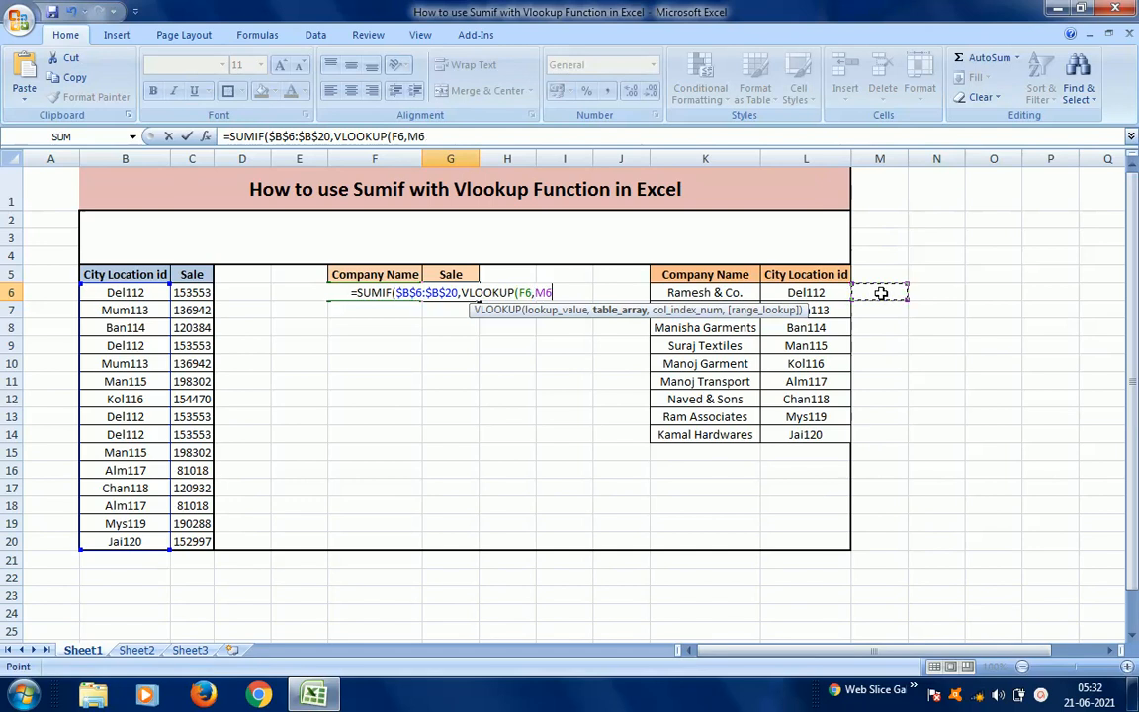
pyautogui.press('Left')
pyautogui.press('Left')
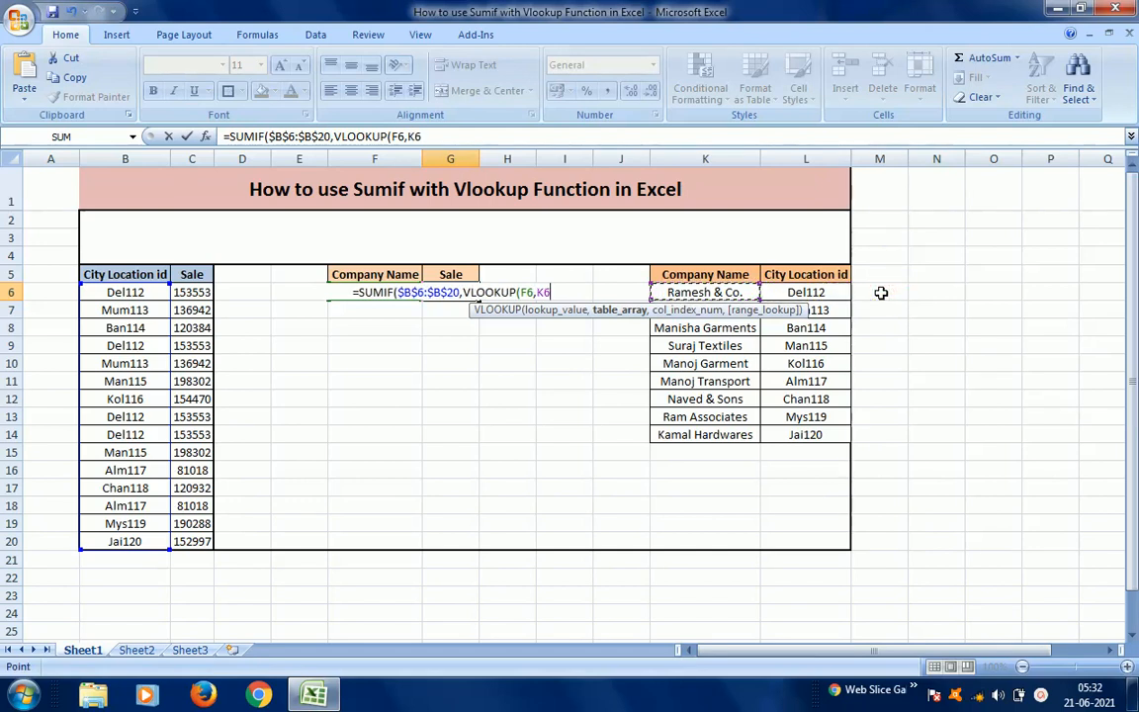
pyautogui.hotkey('shift', 'Right')
pyautogui.hotkey('shift', 'Down')
pyautogui.hotkey('shift', 'Down')
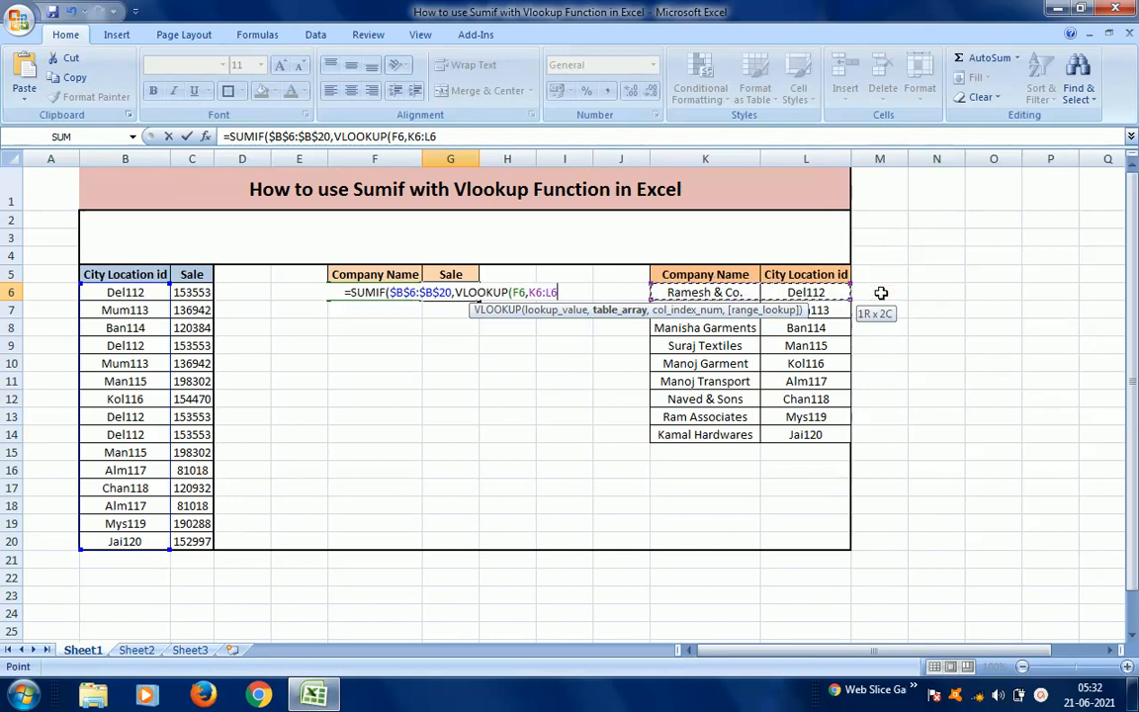
pyautogui.hotkey('shift', 'Down')
pyautogui.hotkey('shift', 'Down')
pyautogui.hotkey('shift', 'Down')
pyautogui.hotkey('shift', 'Down')
pyautogui.hotkey('shift', 'Down')
pyautogui.hotkey('shift', 'Down')
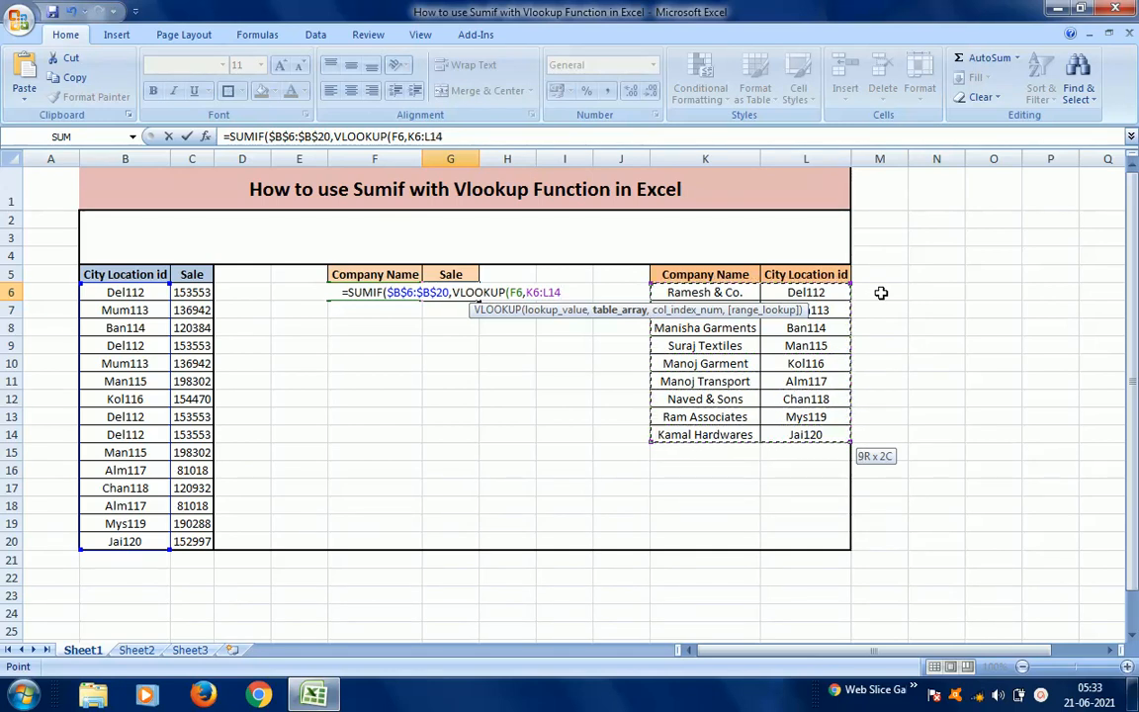
pyautogui.press('F4')
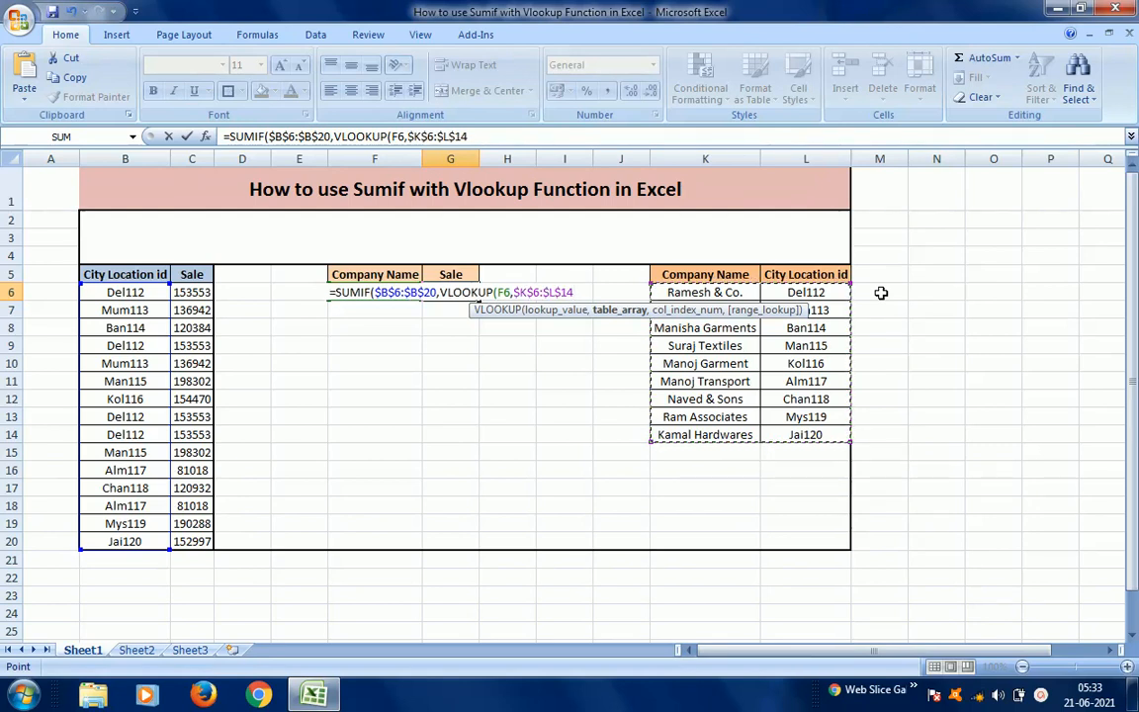
pyautogui.write(',')
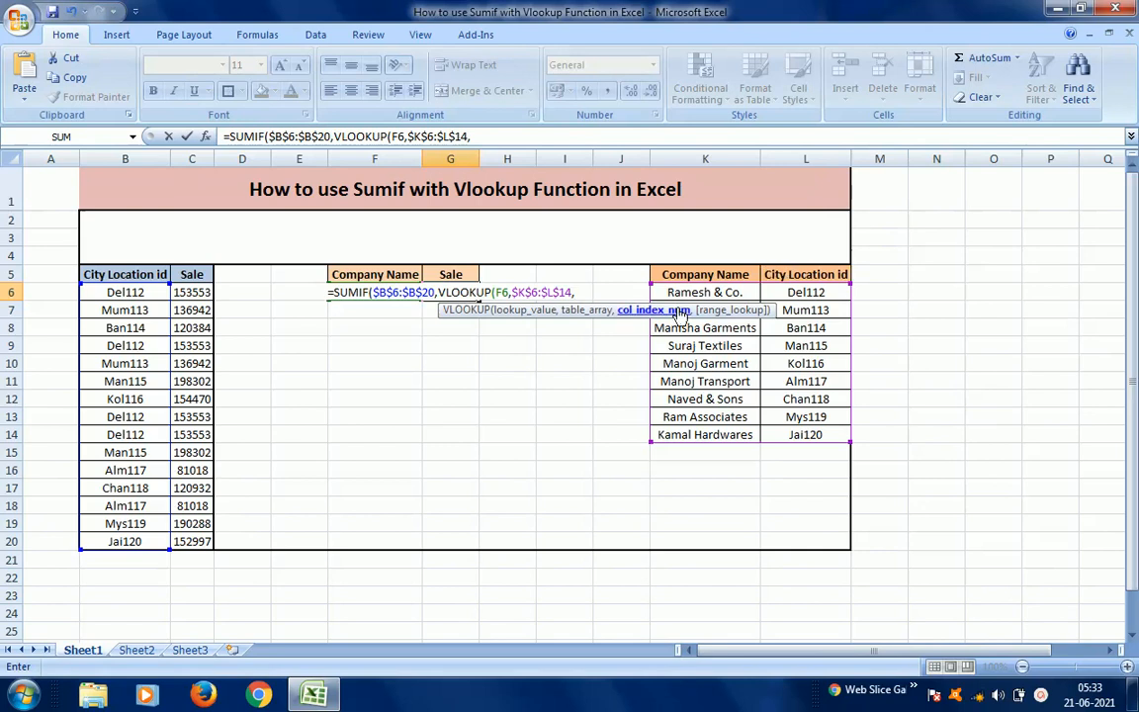
# Complete the VLOOKUP with column index 2 and exact match FALSE, keeping the current Windows color scheme but allowing it to ask again
pyautogui.write('2')
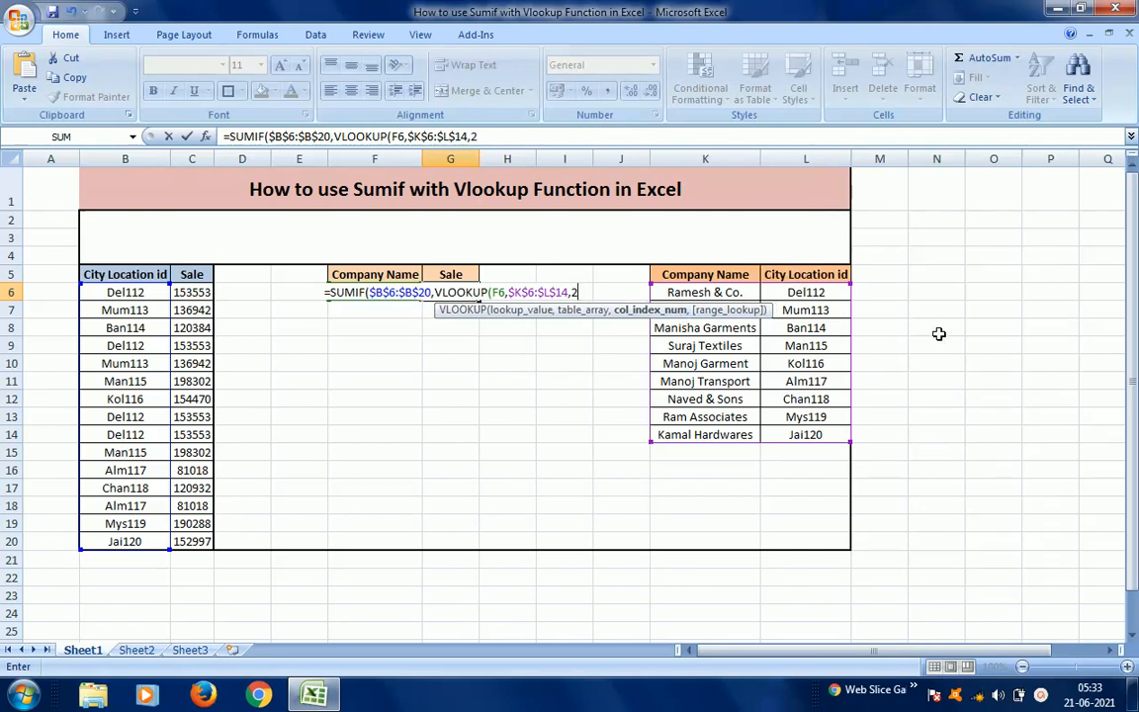
pyautogui.write(',')
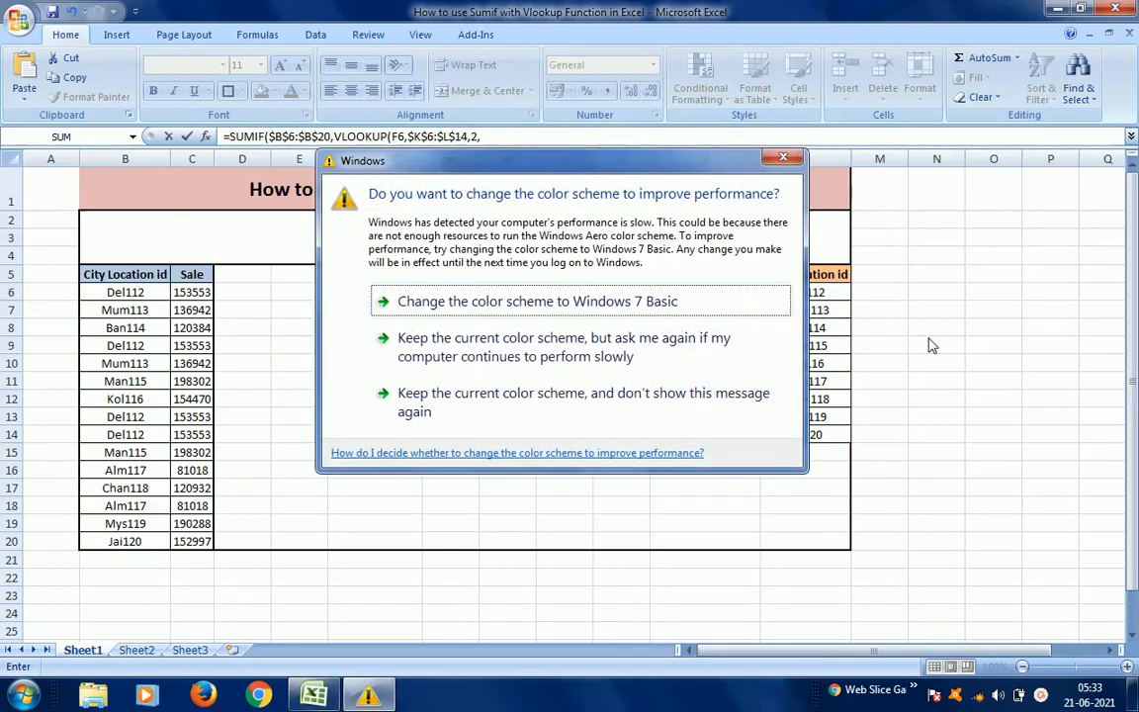
pyautogui.click(530, 343)
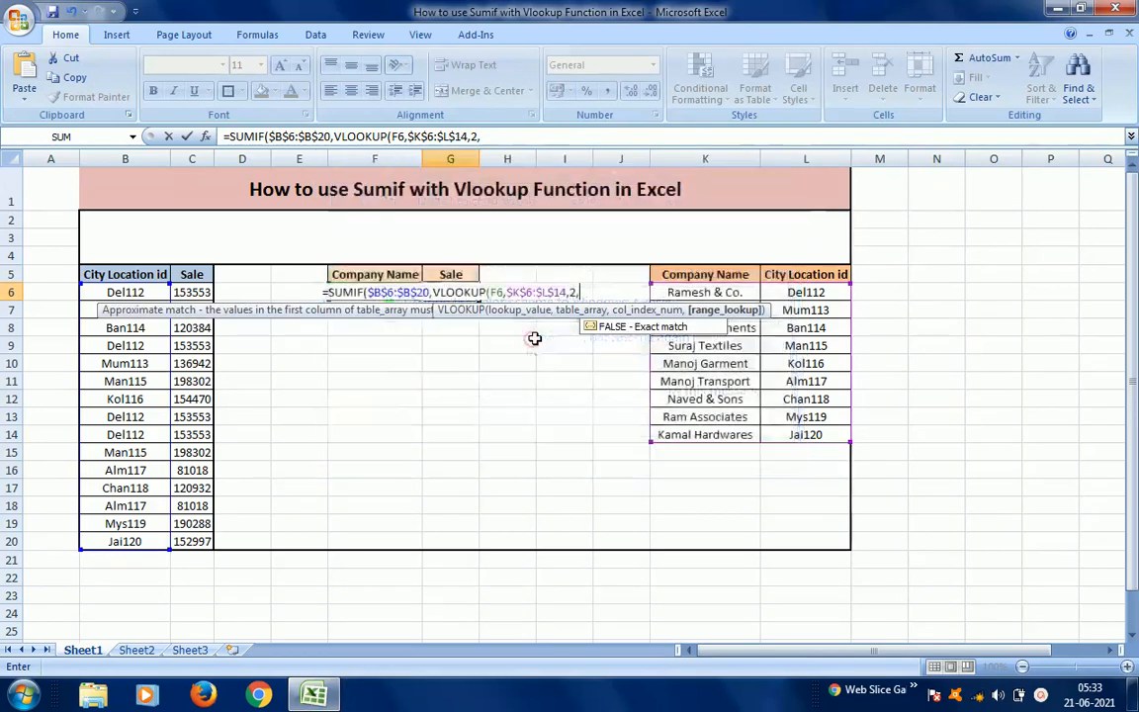
pyautogui.click(675, 329)
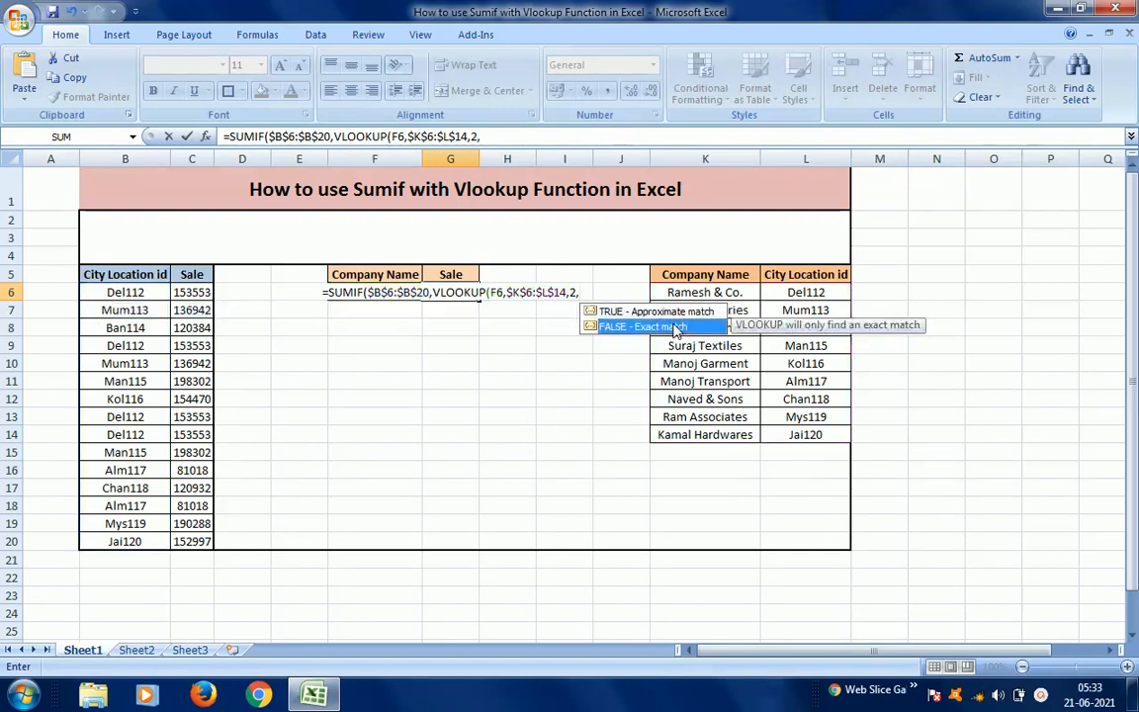
pyautogui.doubleClick(677, 328)
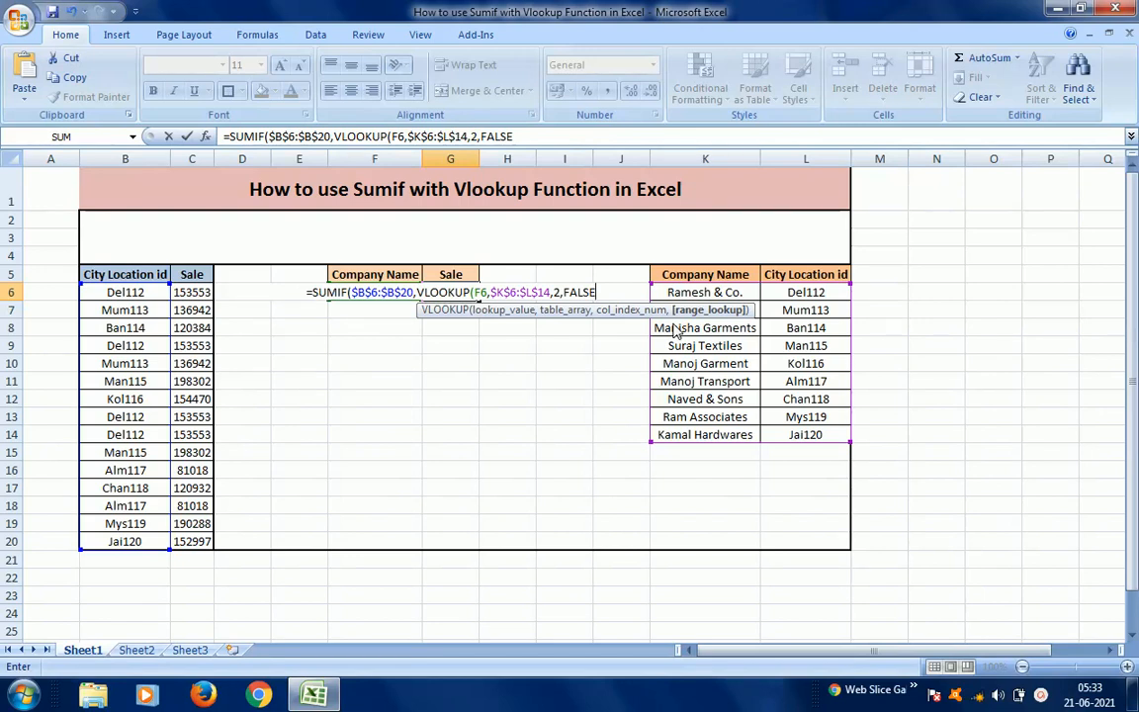
pyautogui.write(')')
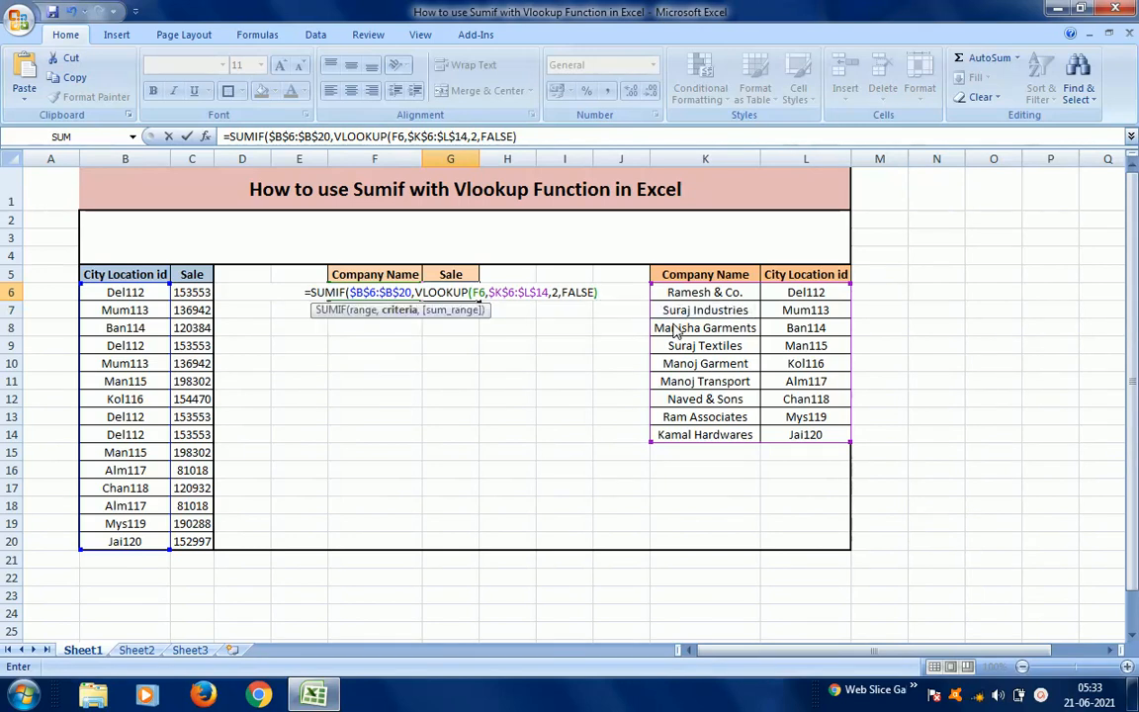
pyautogui.write(',')
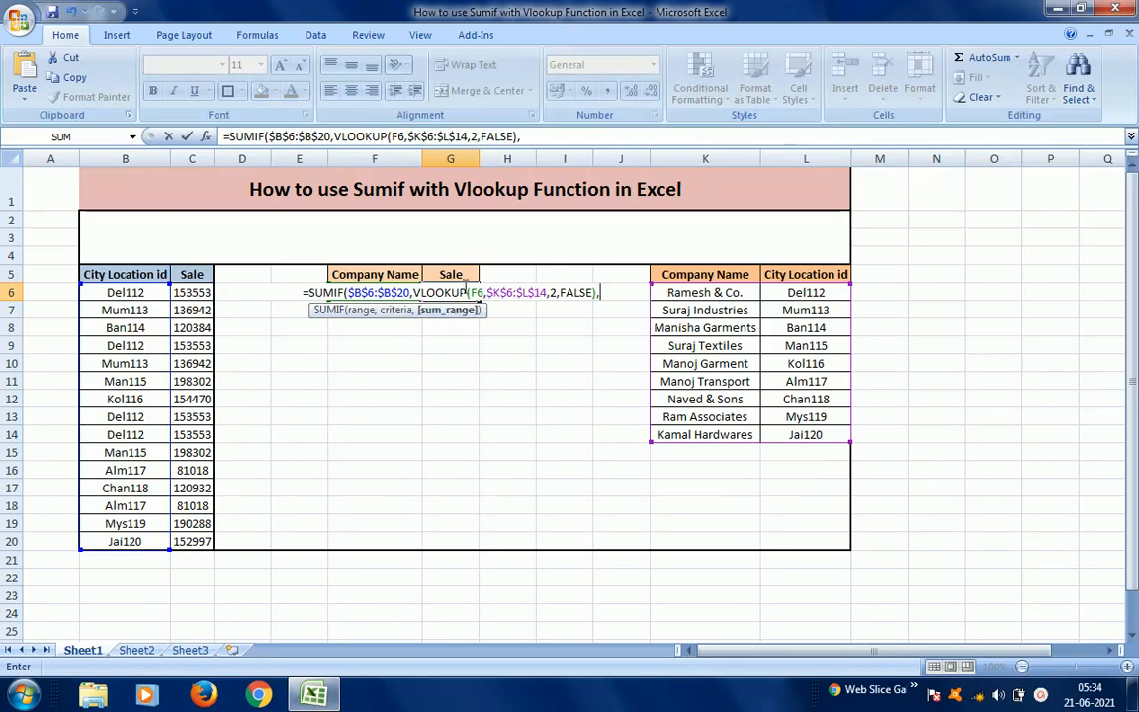
# Set the SUMIF sum range to the sales cells C6:C20 and enter the completed formula in G6
pyautogui.click(191, 292)
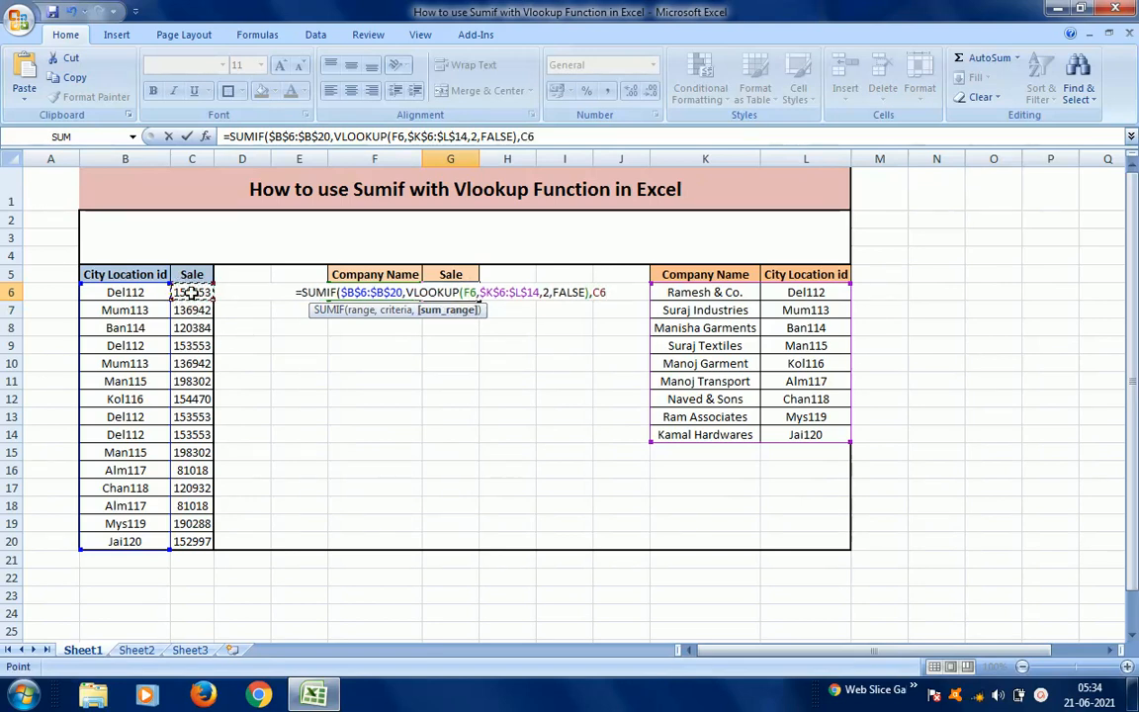
pyautogui.hotkey('ctrl', 'shift', 'Down')
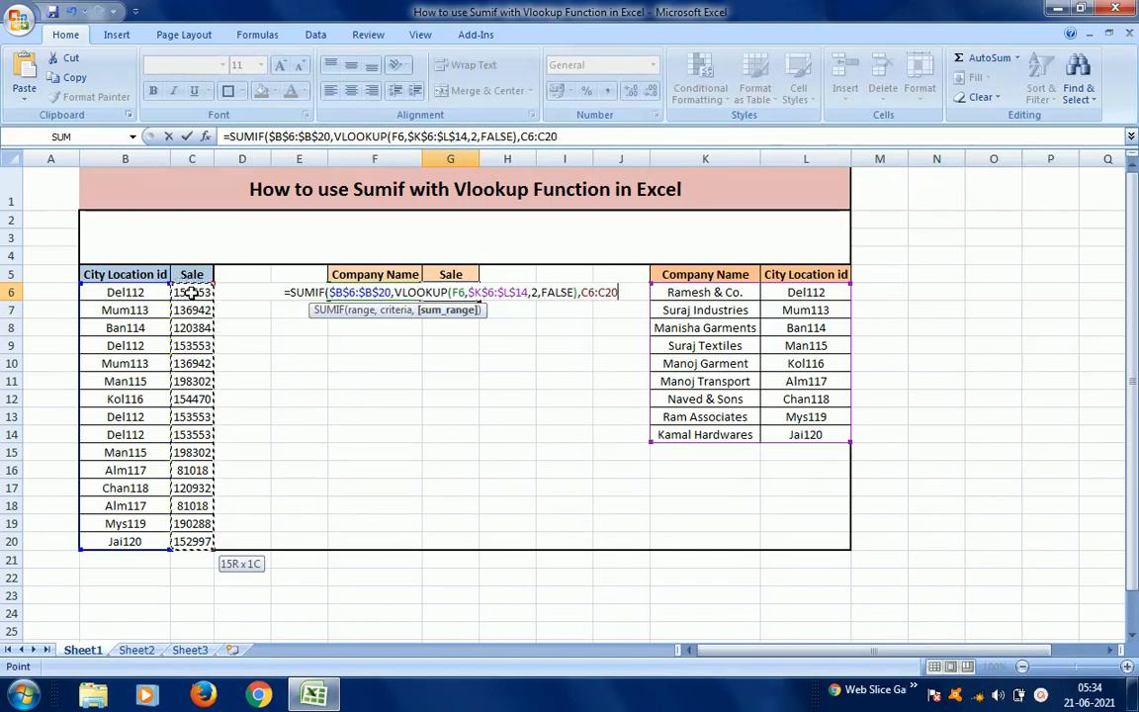
pyautogui.write(')')
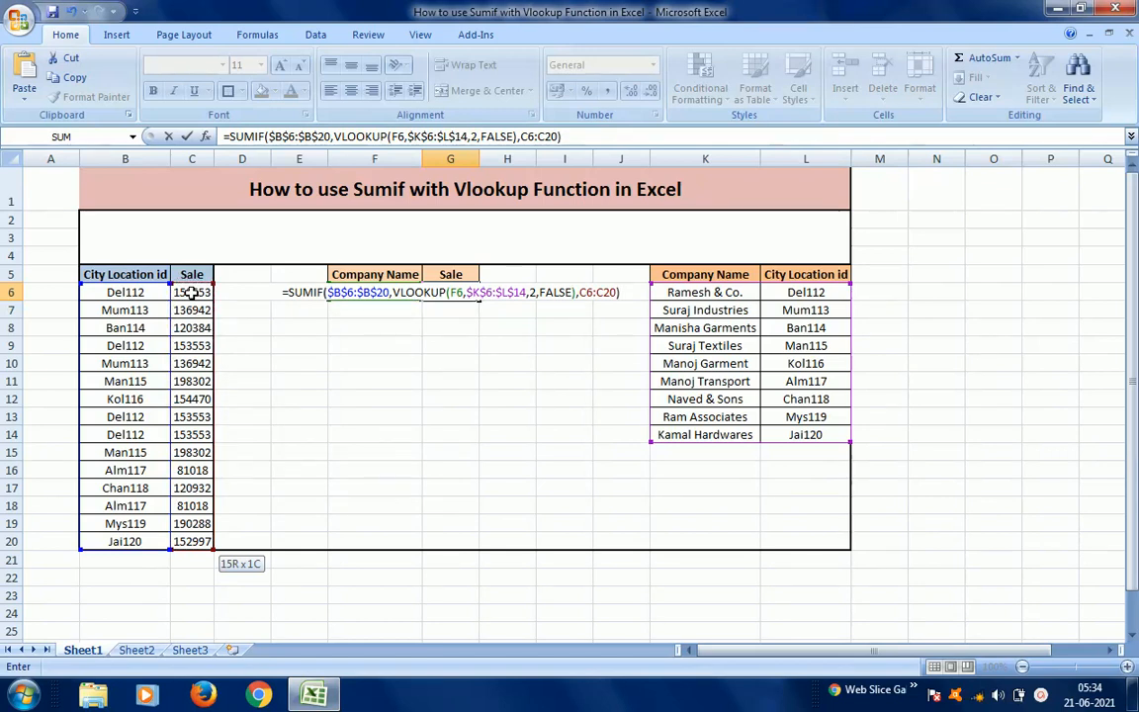
pyautogui.press('Return')
pyautogui.press('Up')
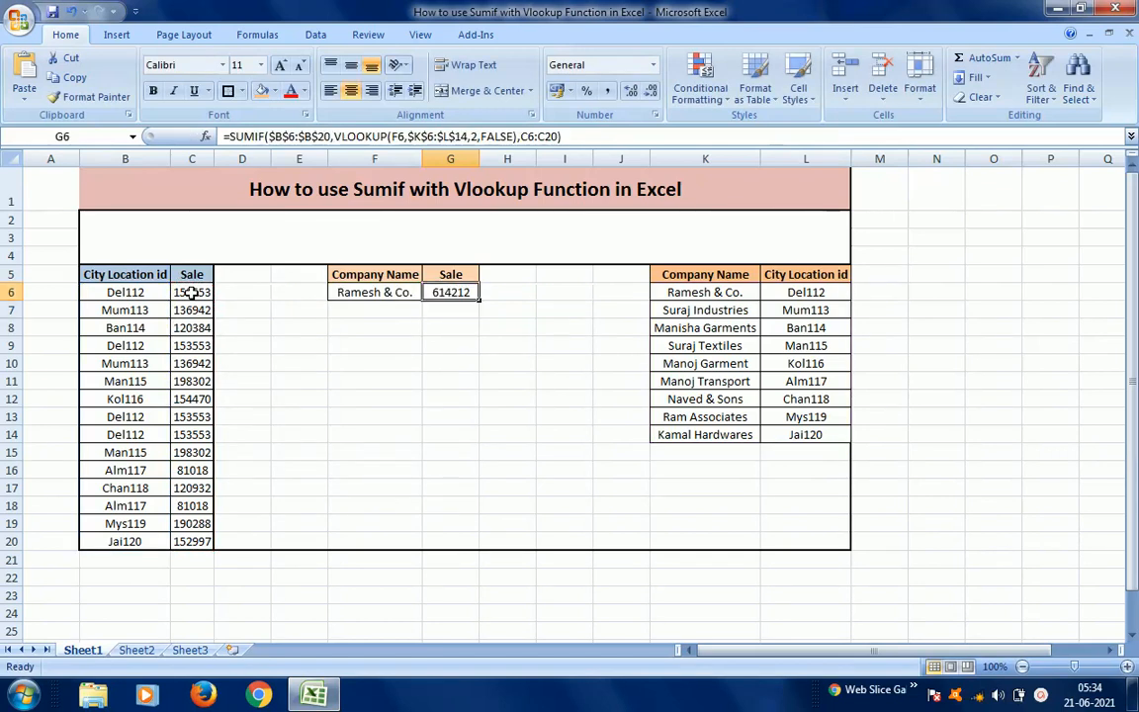
# Review the company and total in F6:G6 against both tables, and keep the current Windows color scheme but allow it to ask again
pyautogui.click(374, 295)
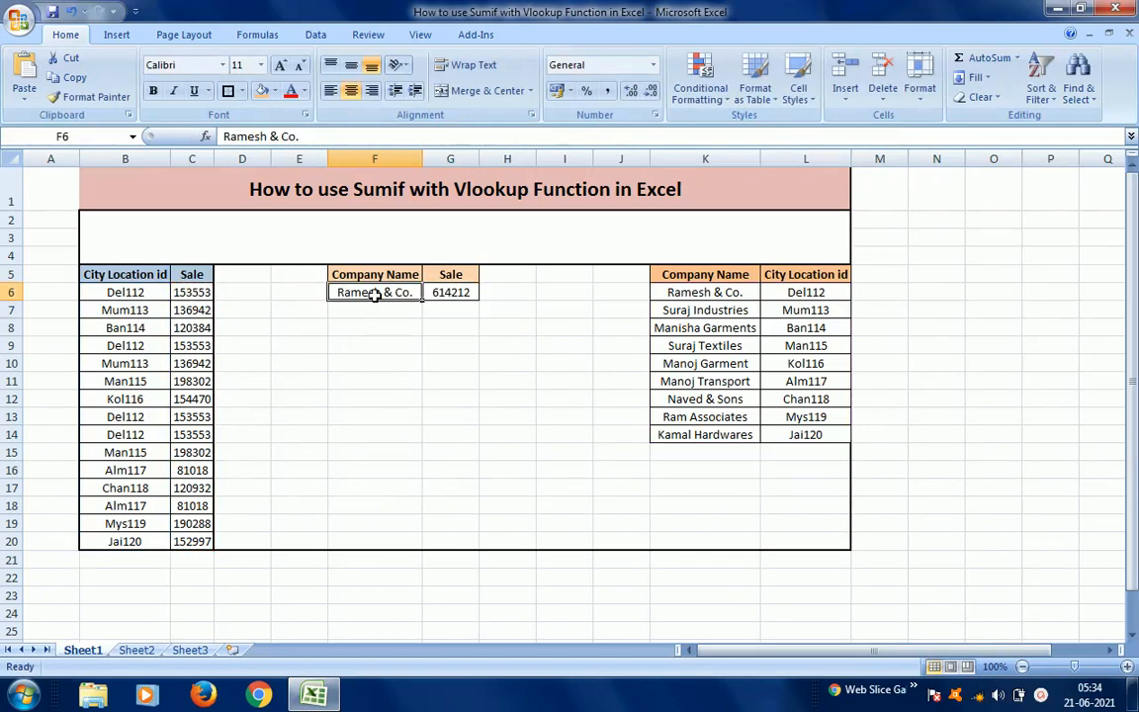
pyautogui.click(453, 294)
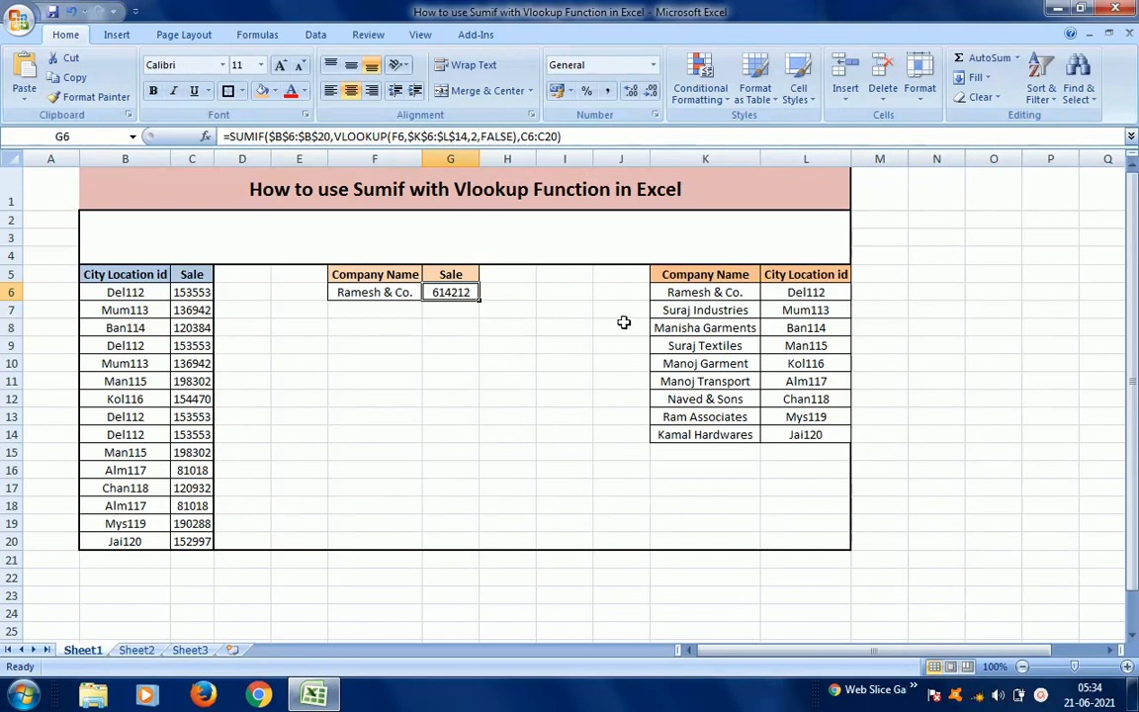
pyautogui.click(706, 294)
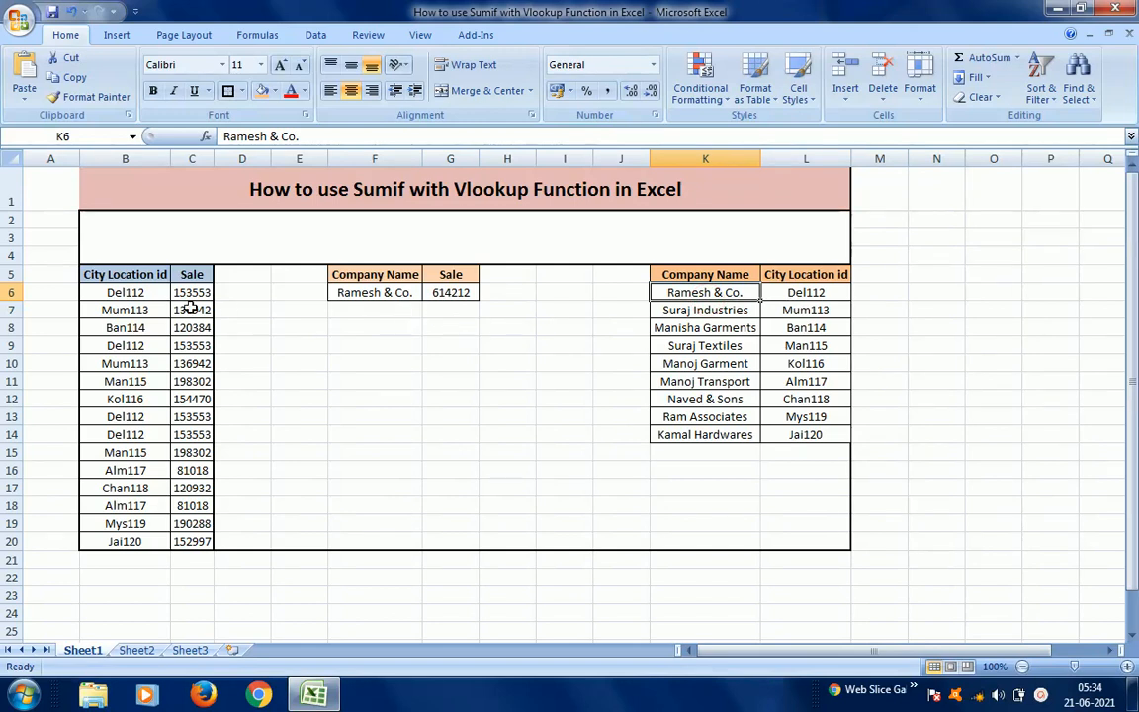
pyautogui.click(144, 294)
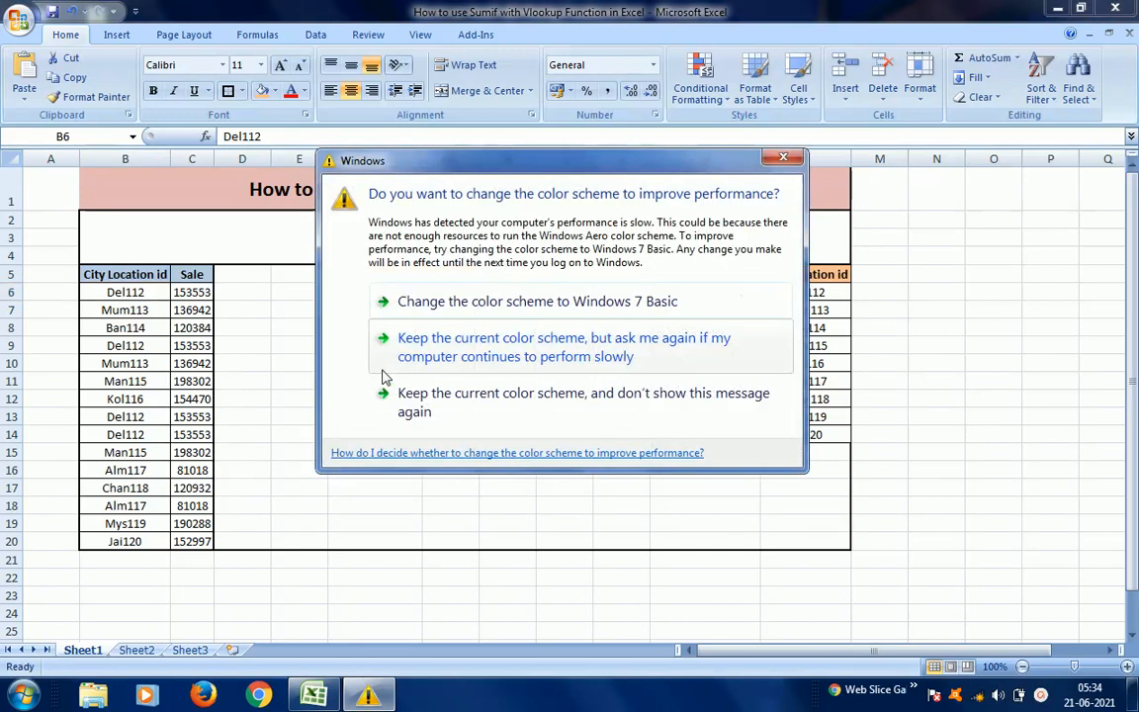
pyautogui.click(432, 358)
# Enter the check formula =C6+C9+C13+C14 in F9 to add up the Del112 sales manually
pyautogui.click(378, 348)
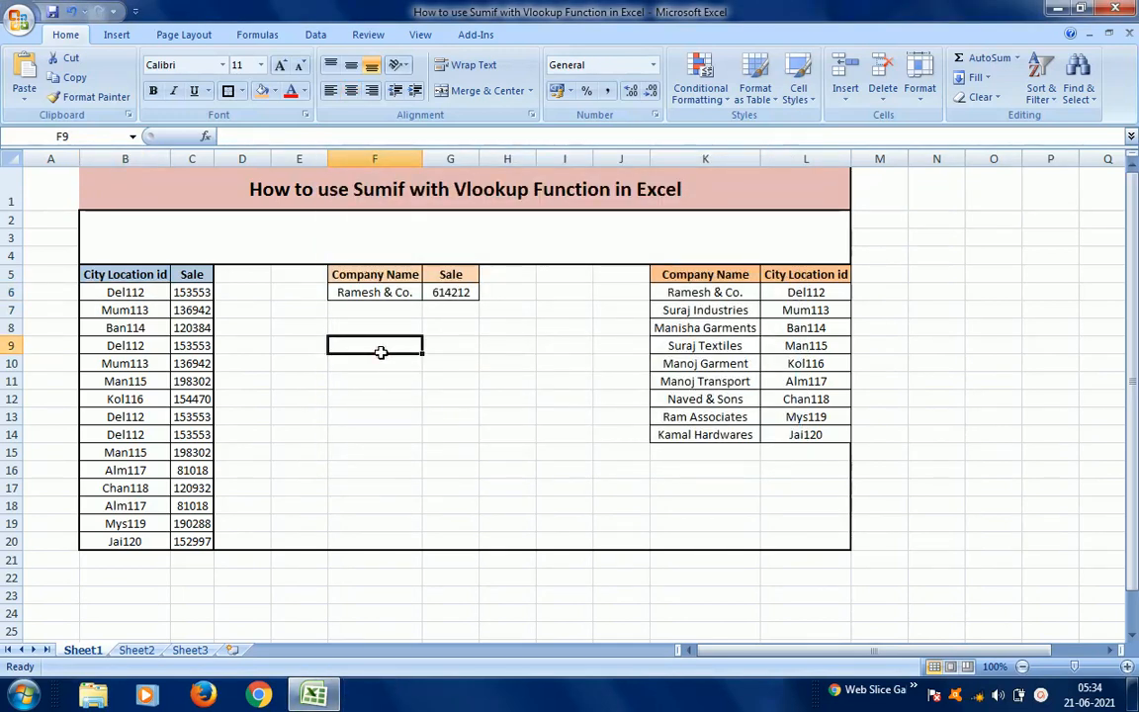
pyautogui.write('=')
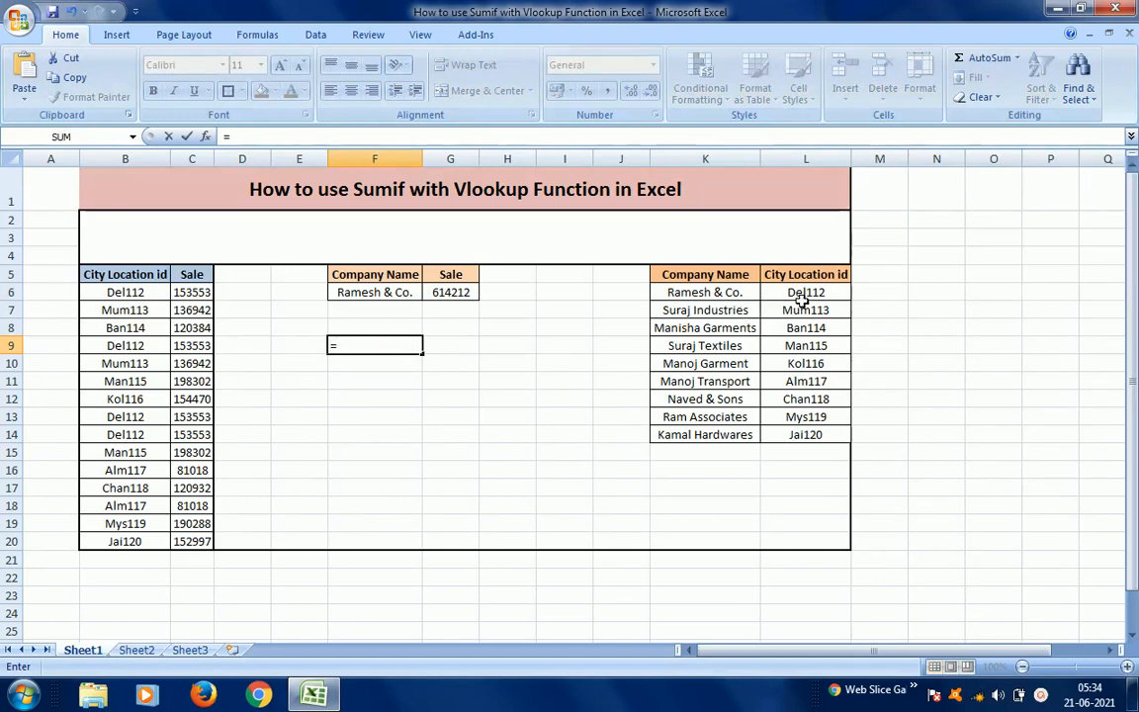
pyautogui.click(190, 293)
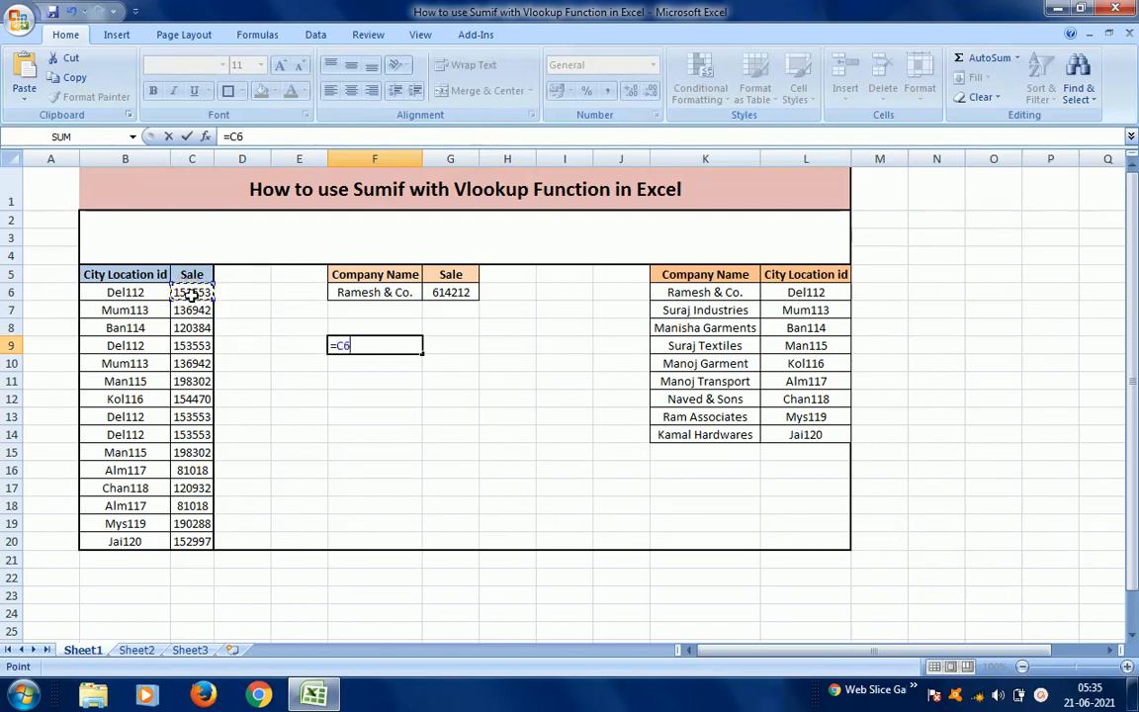
pyautogui.write('+')
pyautogui.click(190, 346)
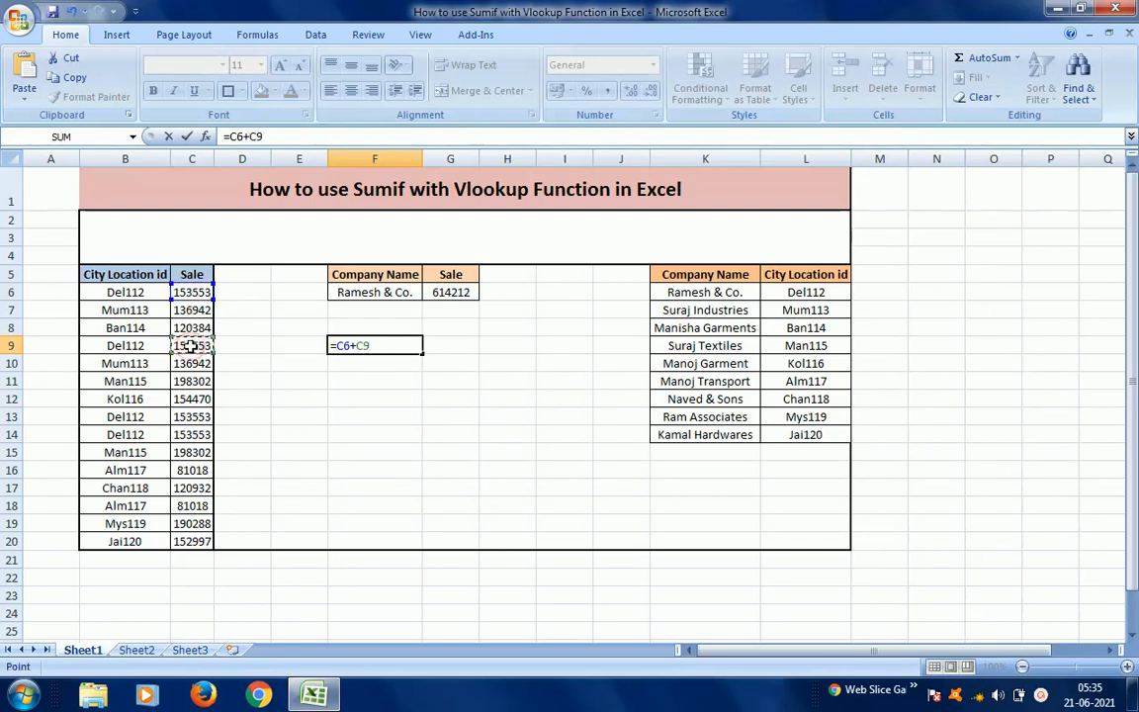
pyautogui.write('+')
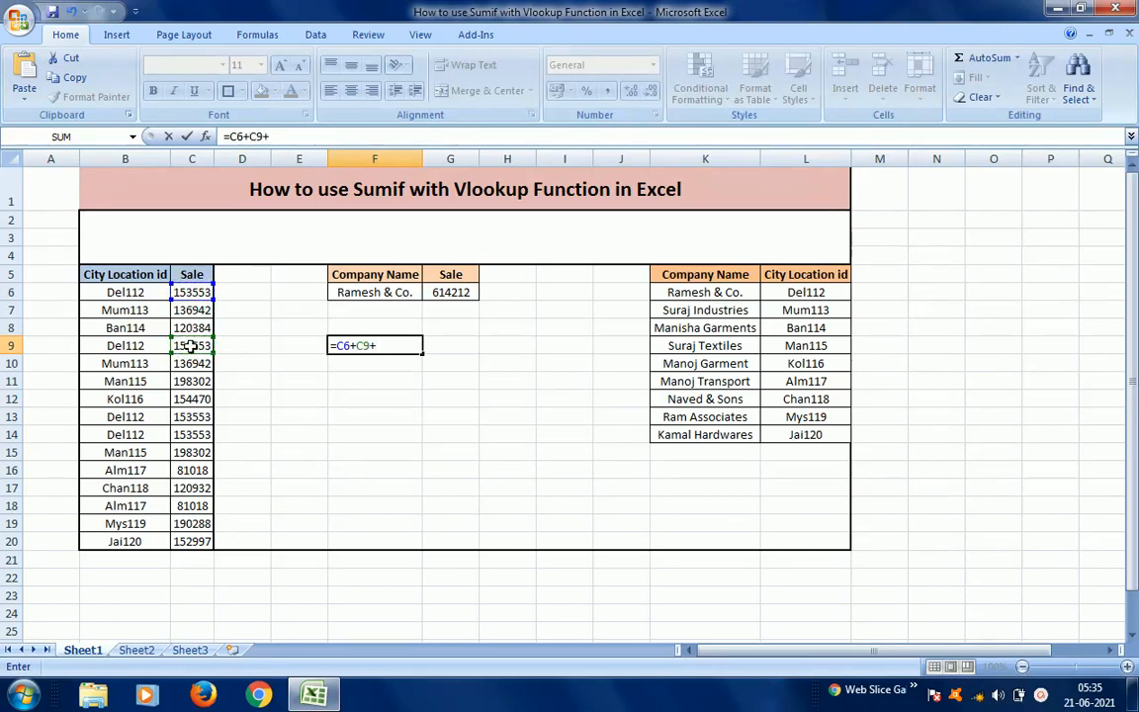
pyautogui.click(189, 416)
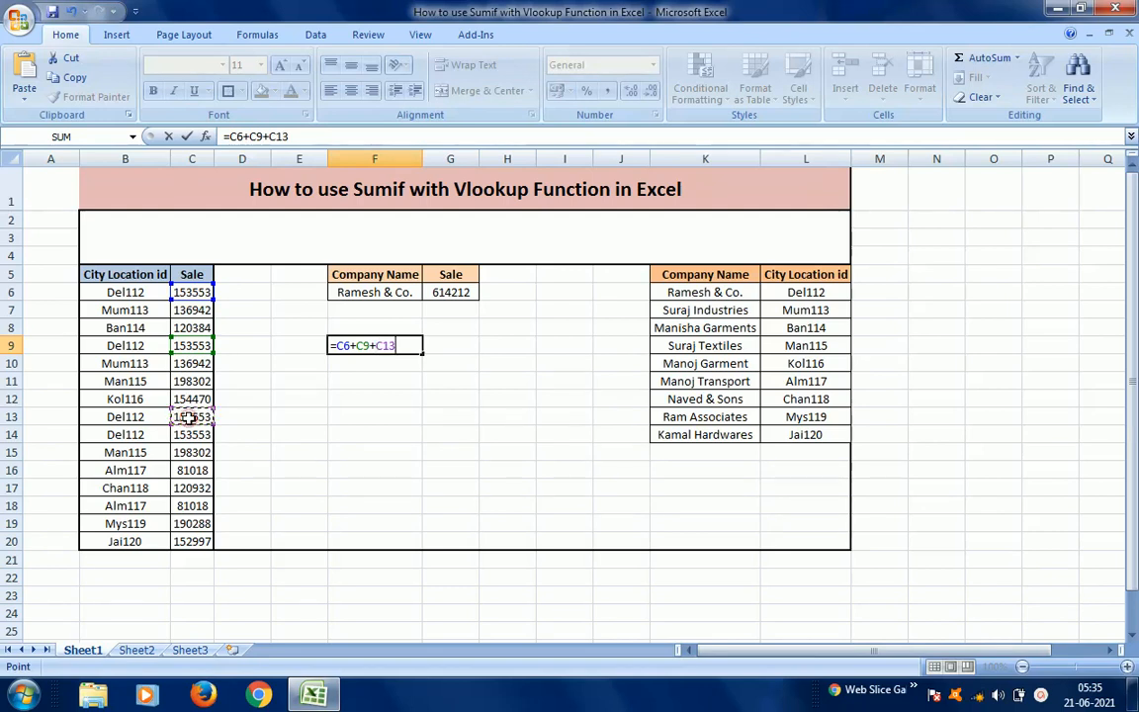
pyautogui.write('+')
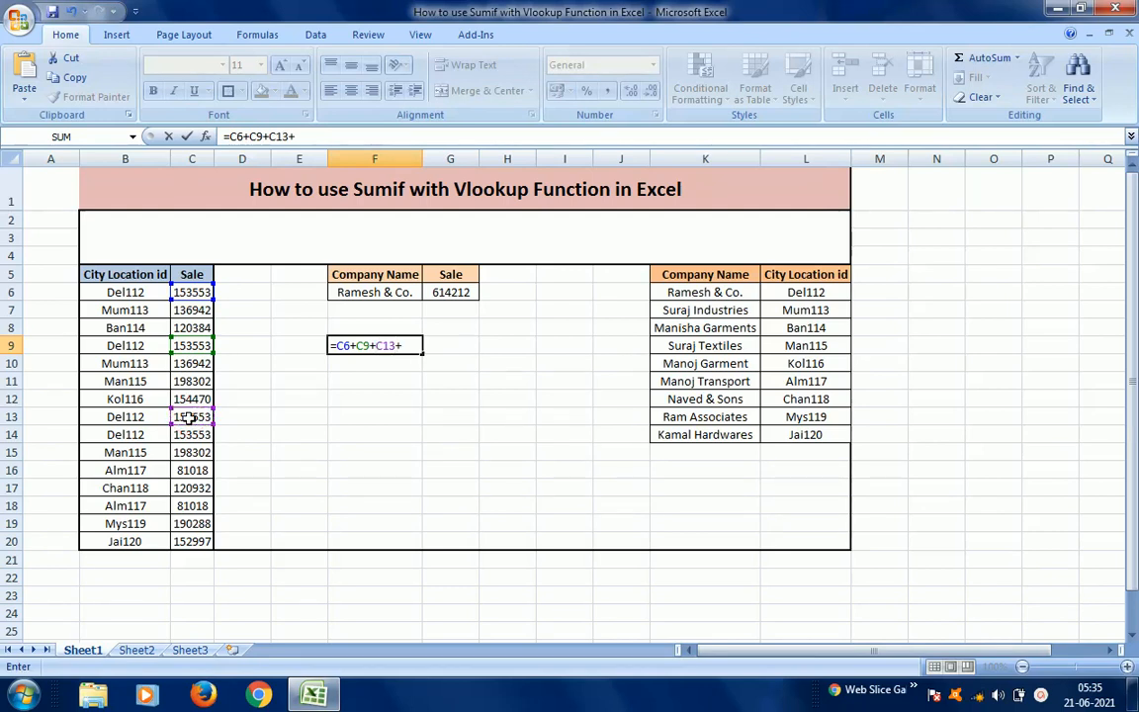
pyautogui.click(188, 434)
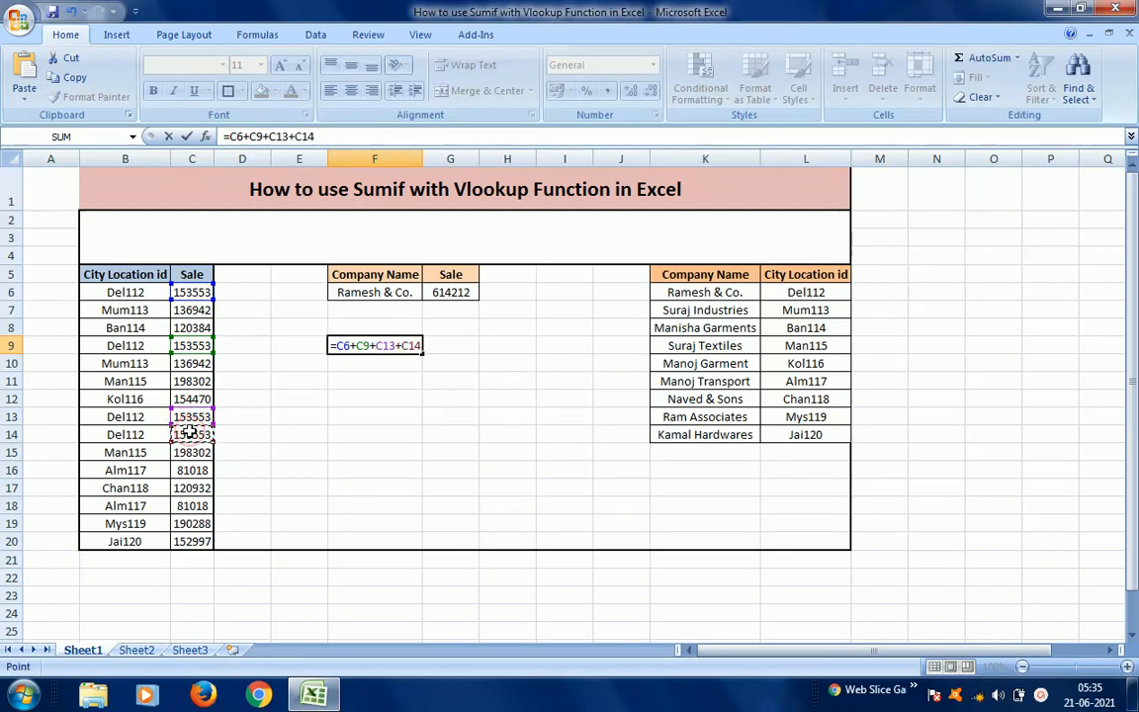
pyautogui.press('Return')
pyautogui.press('Up')
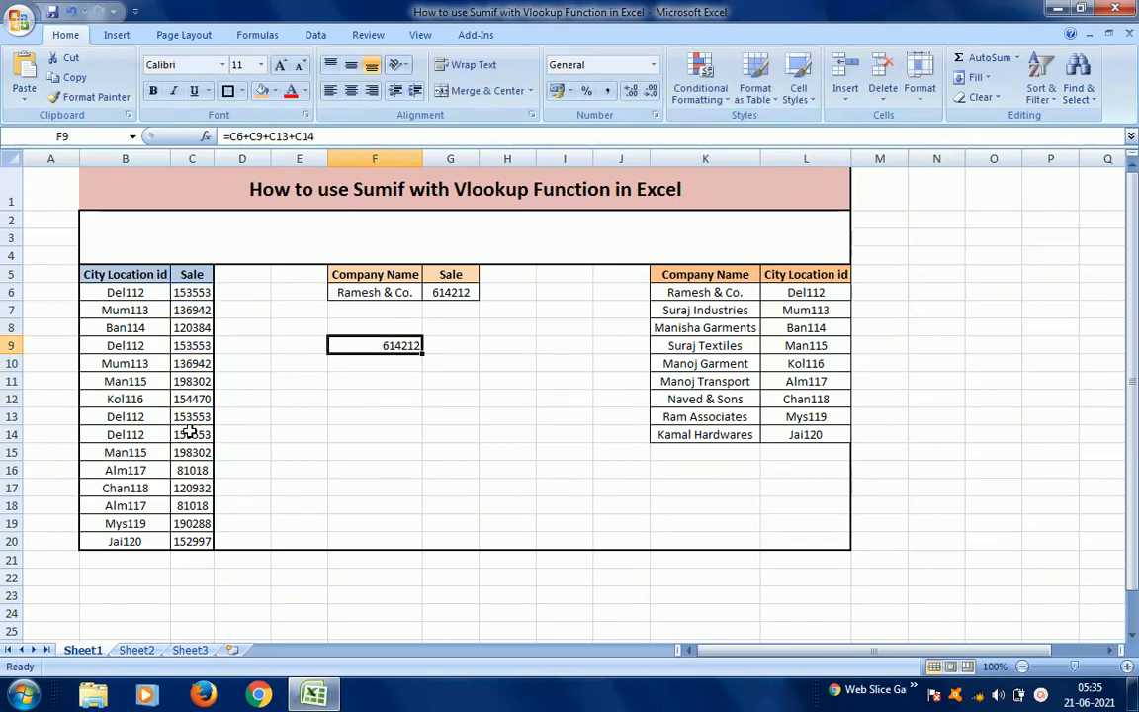
# Compare the manual check sum in F9 with the SUMIF total in G6
pyautogui.press('Right')
pyautogui.press('Left')
pyautogui.press('Right')
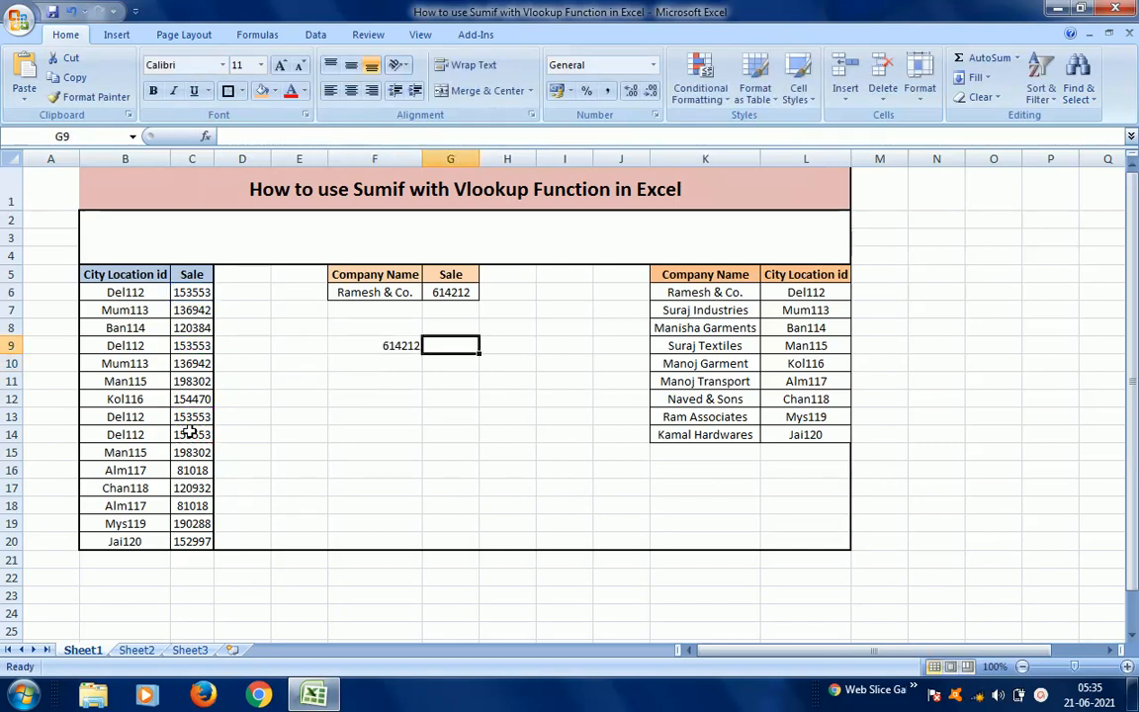
pyautogui.press('Up')
pyautogui.press('Up')
pyautogui.press('Up')
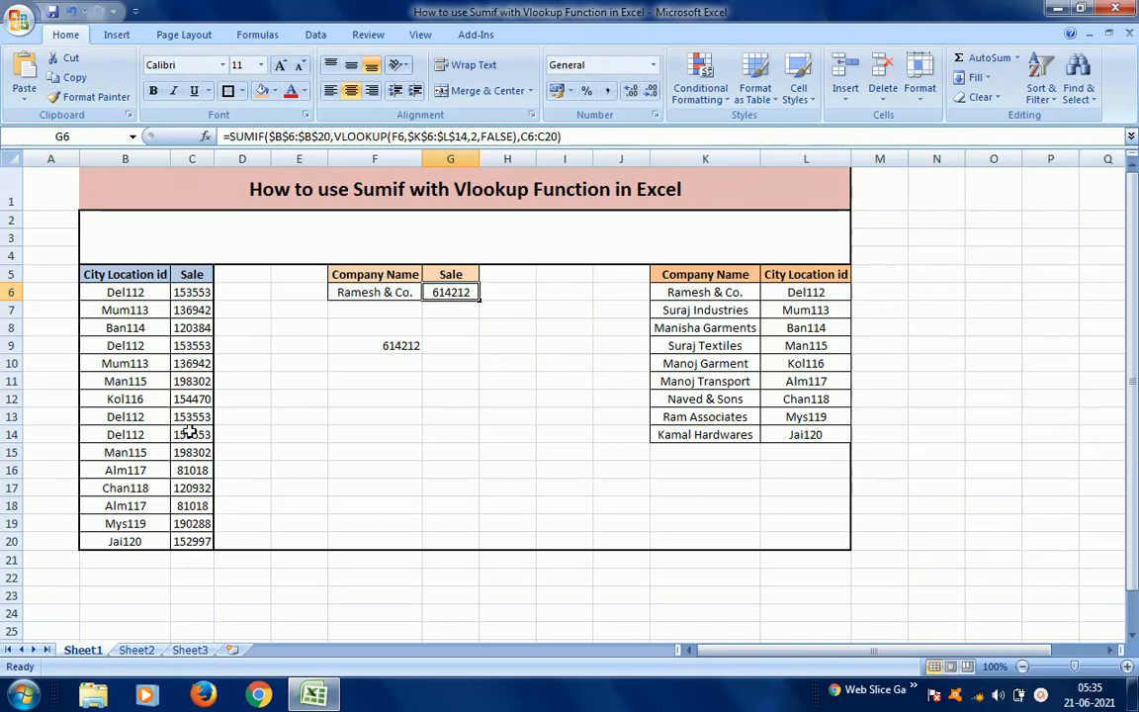
# Clear the manual check formula from F9
pyautogui.press('Left')
pyautogui.press('Down')
pyautogui.press('Down')
pyautogui.press('Down')
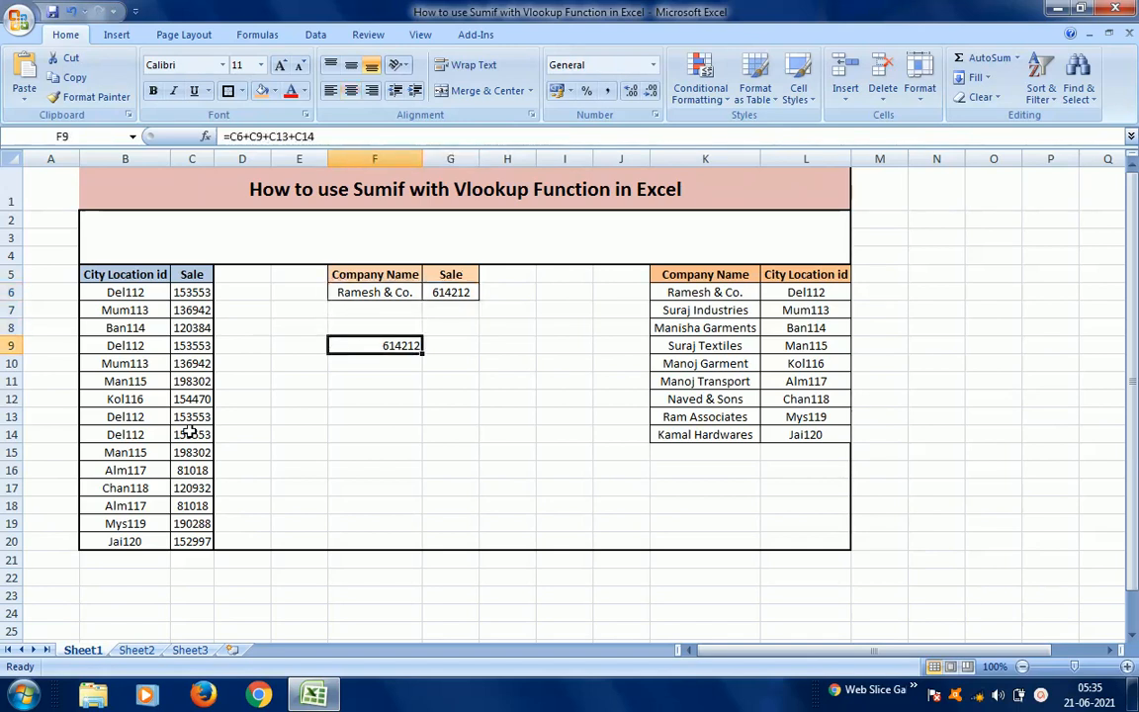
pyautogui.press('Delete')
pyautogui.press('Up')
pyautogui.press('Up')
pyautogui.press('Up')
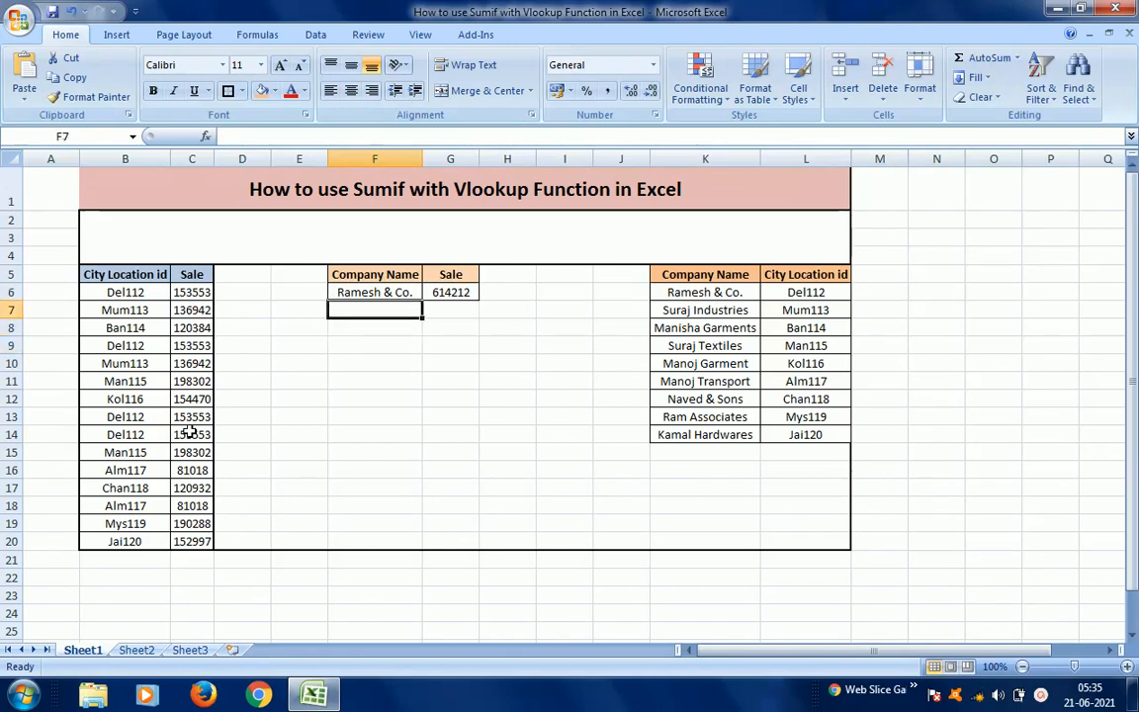
pyautogui.press('Right')
pyautogui.press('Right')
pyautogui.press('Right')
pyautogui.press('Right')
pyautogui.press('Right')
pyautogui.press('Down')
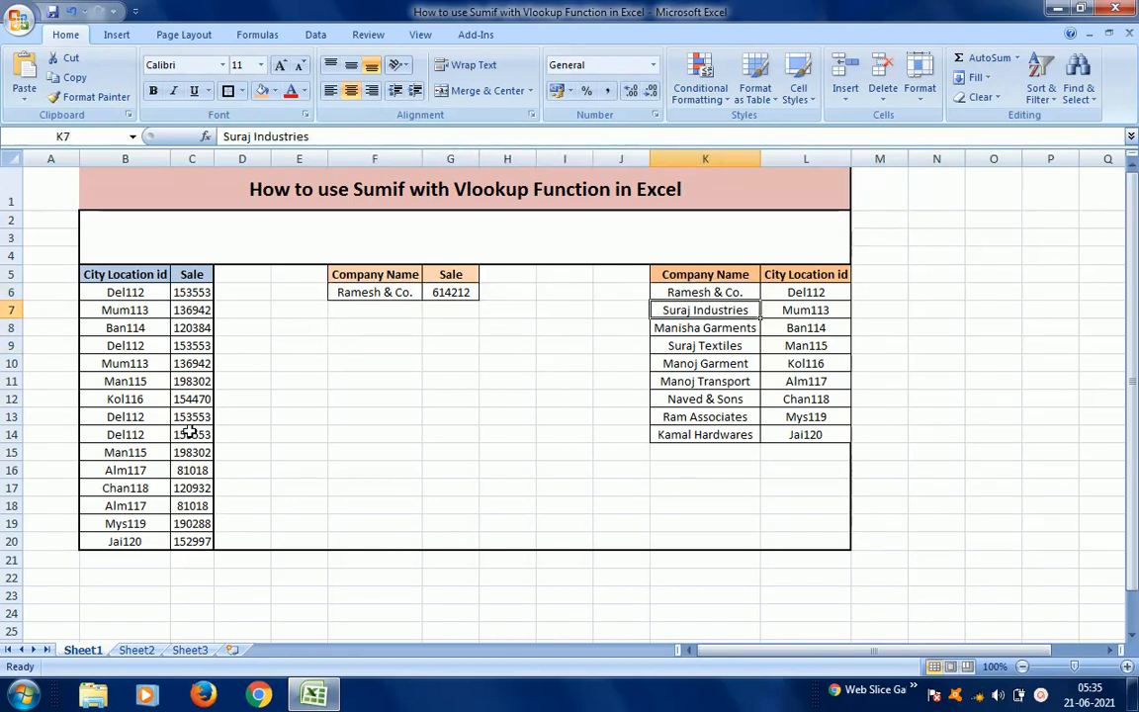
pyautogui.press('Left')
pyautogui.press('Left')
pyautogui.press('Left')
pyautogui.press('Left')
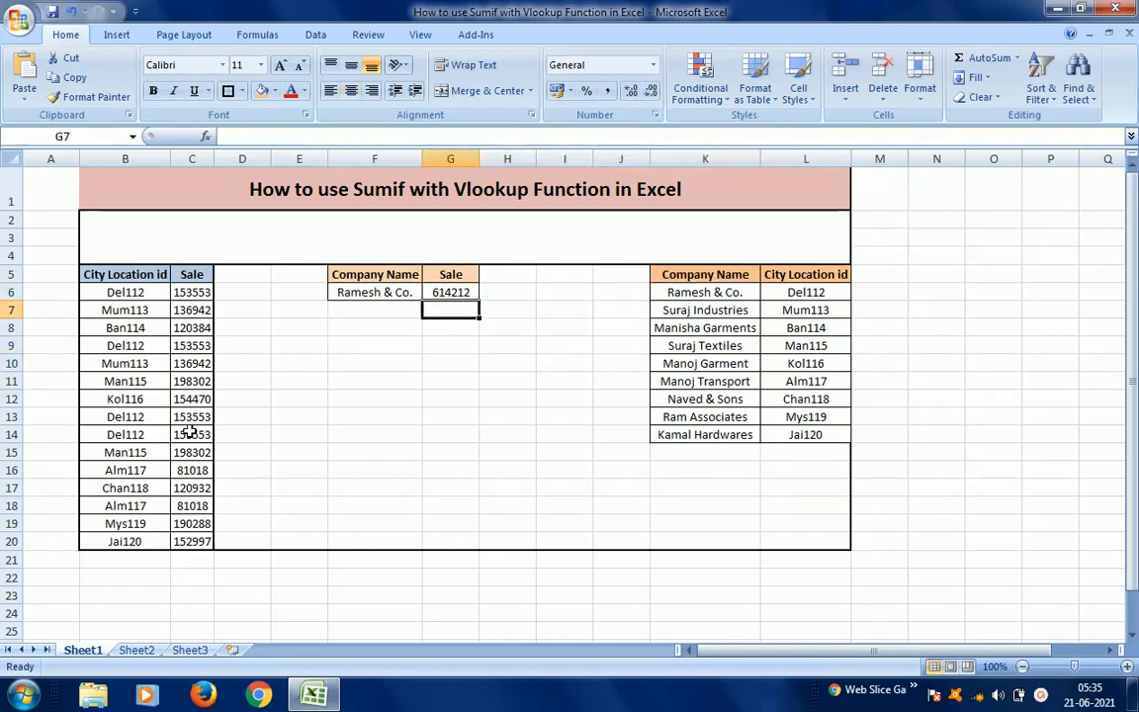
# Copy the text Suraj Industries from K7 in the company table, leaving that cell's content unedited
pyautogui.press('Up')
pyautogui.press('Right')
pyautogui.press('Right')
pyautogui.press('Right')
pyautogui.press('Right')
pyautogui.press('Down')
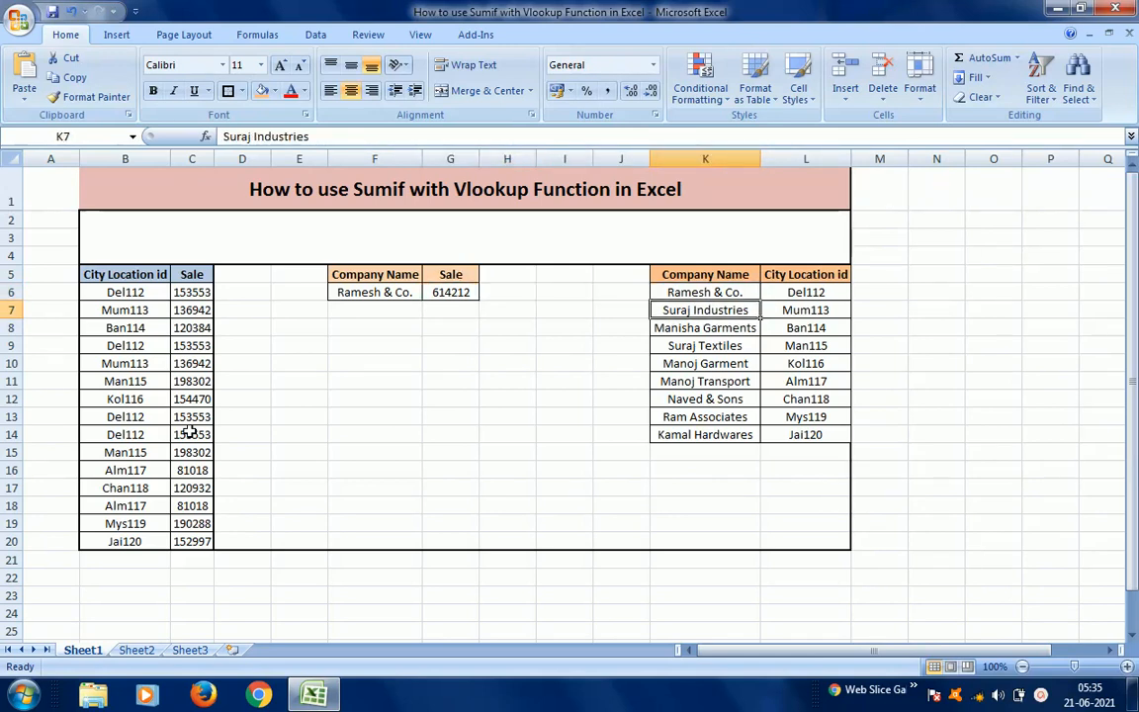
pyautogui.press('F2')
pyautogui.hotkey('ctrl', 'shift', 'Left')
pyautogui.hotkey('ctrl', 'shift', 'Left')
pyautogui.hotkey('ctrl', 'c')
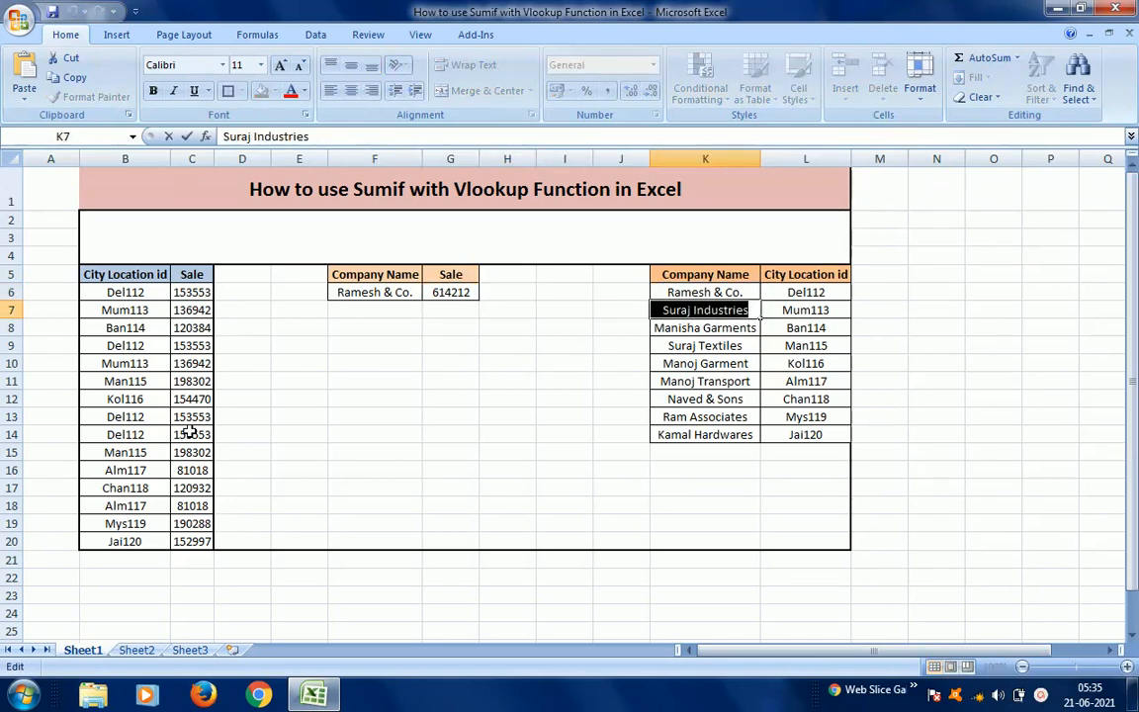
pyautogui.press('Escape')
pyautogui.press('Up')
pyautogui.press('Down')
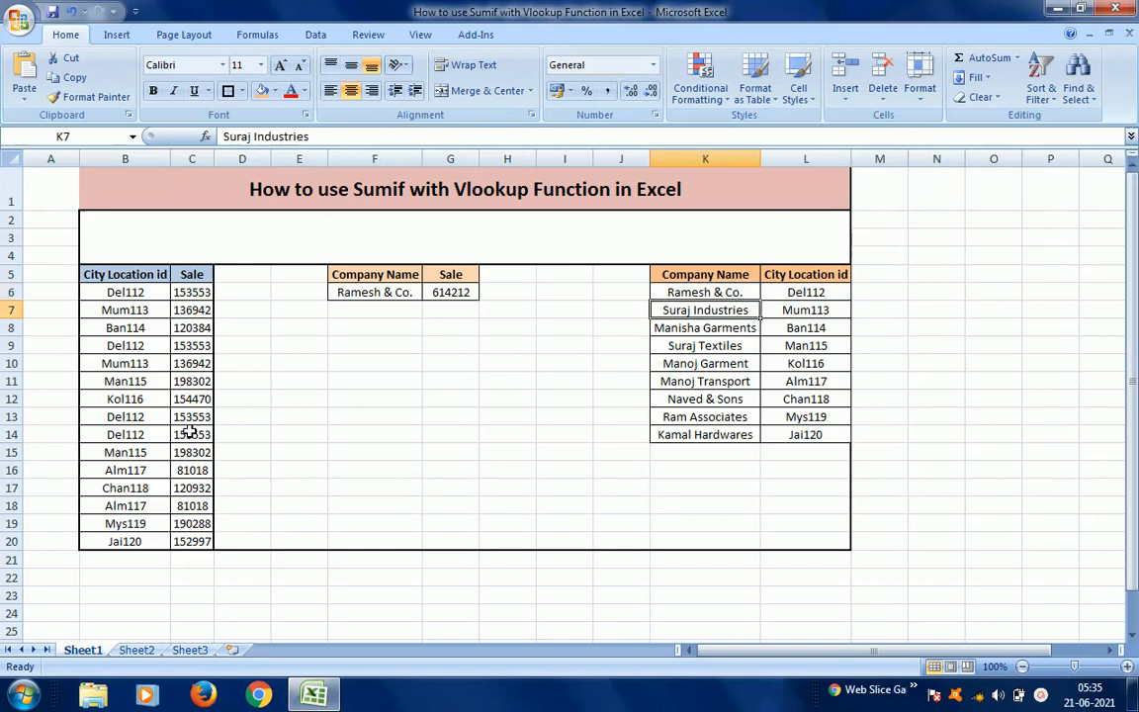
# Replace the company name in F6 with the copied text Suraj Industries
pyautogui.press('Up')
pyautogui.press('Left')
pyautogui.press('Left')
pyautogui.press('Left')
pyautogui.press('Left')
pyautogui.press('Left')
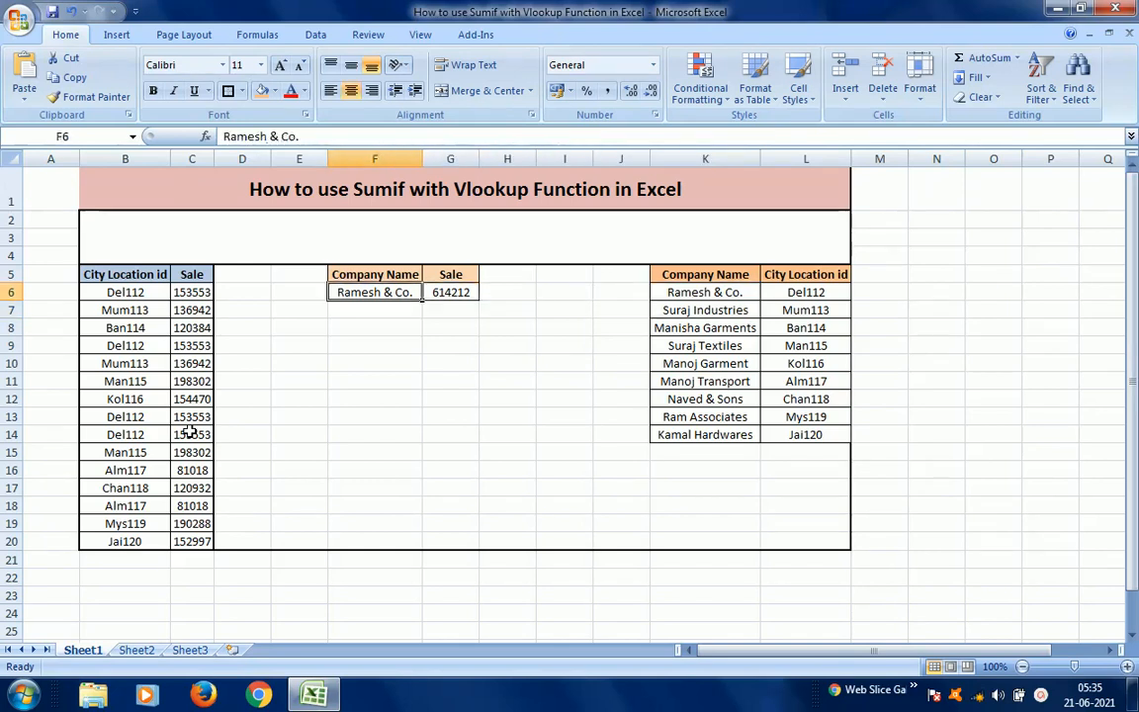
pyautogui.press('Down')
pyautogui.press('Up')
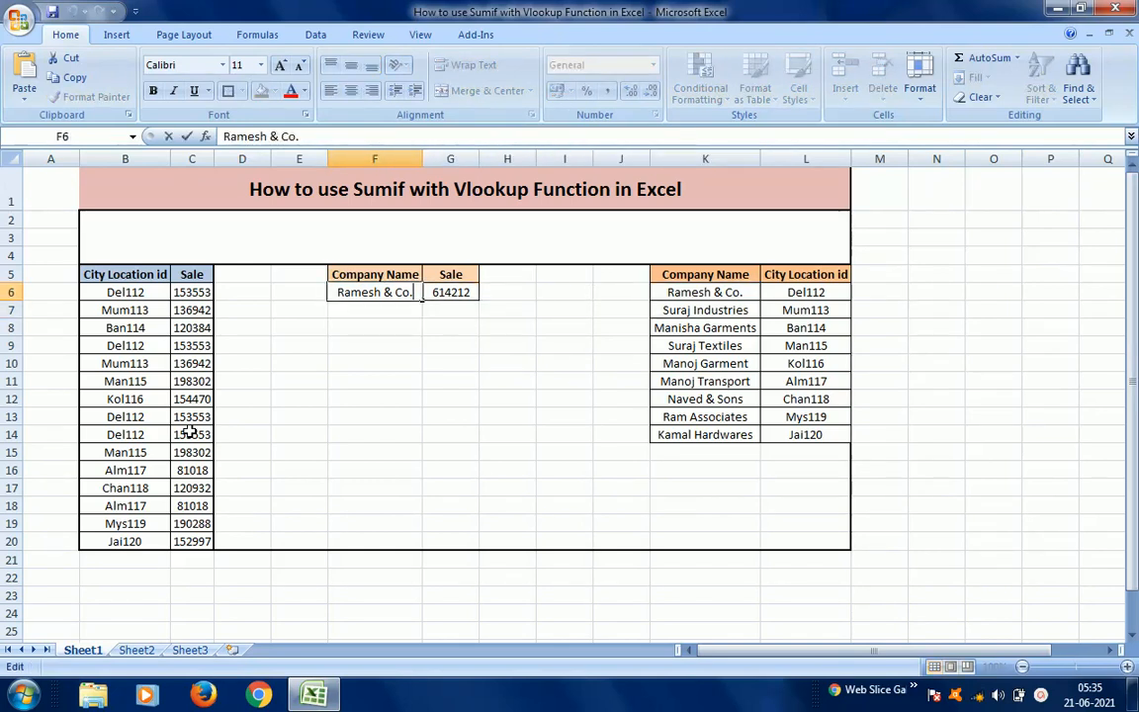
pyautogui.press('F2')
pyautogui.hotkey('ctrl', 'shift', 'Left')
pyautogui.hotkey('ctrl', 'shift', 'Left')
pyautogui.hotkey('ctrl', 'shift', 'Left')
pyautogui.hotkey('ctrl', 'v')
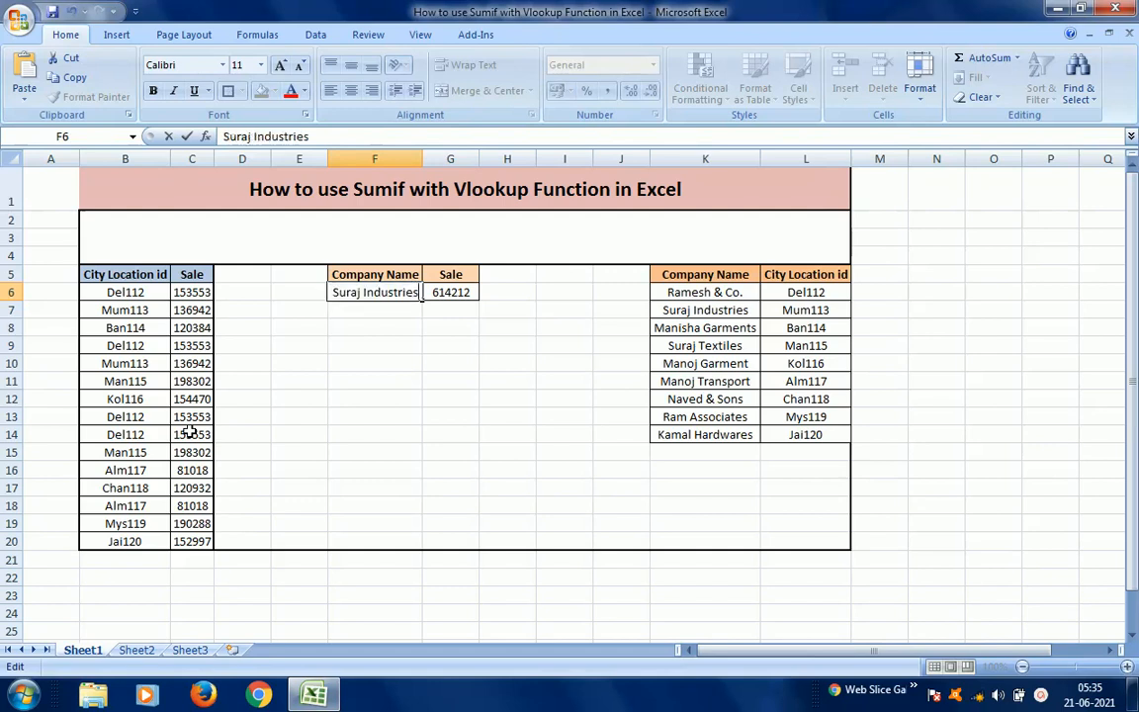
pyautogui.press('Return')
pyautogui.press('Up')
pyautogui.press('Right')
pyautogui.press('Left')
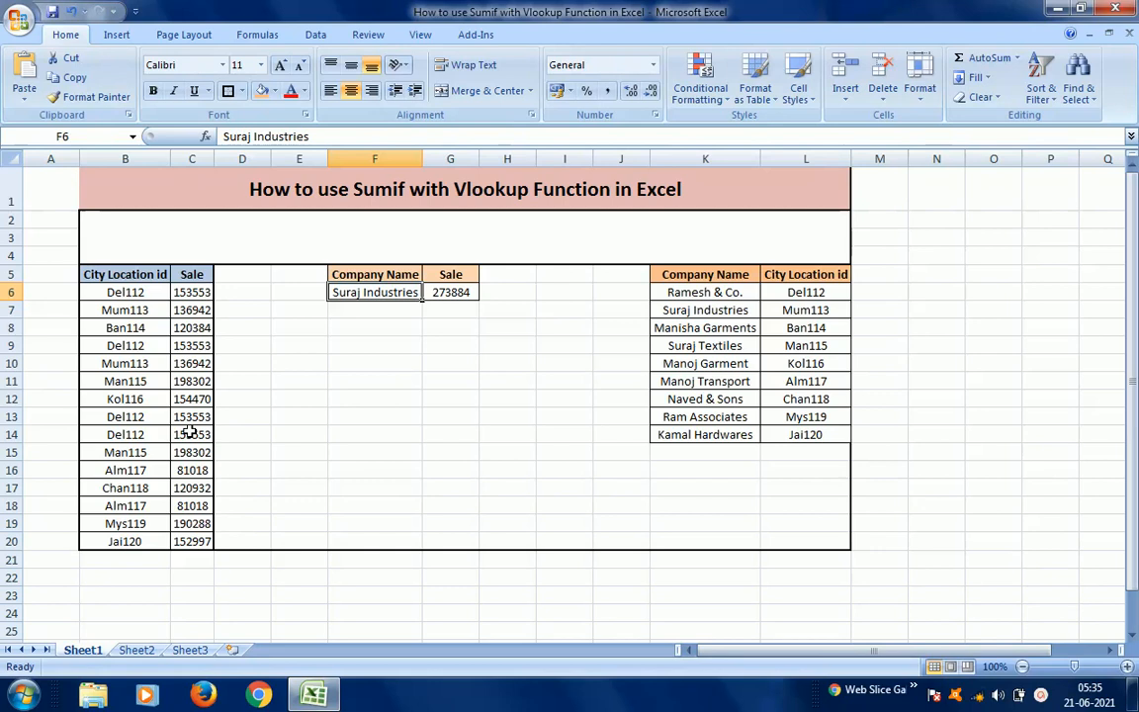
# Look up the city location id of Suraj Industries in the company table
pyautogui.press('Right')
pyautogui.press('Right')
pyautogui.press('Right')
pyautogui.press('Right')
pyautogui.press('Right')
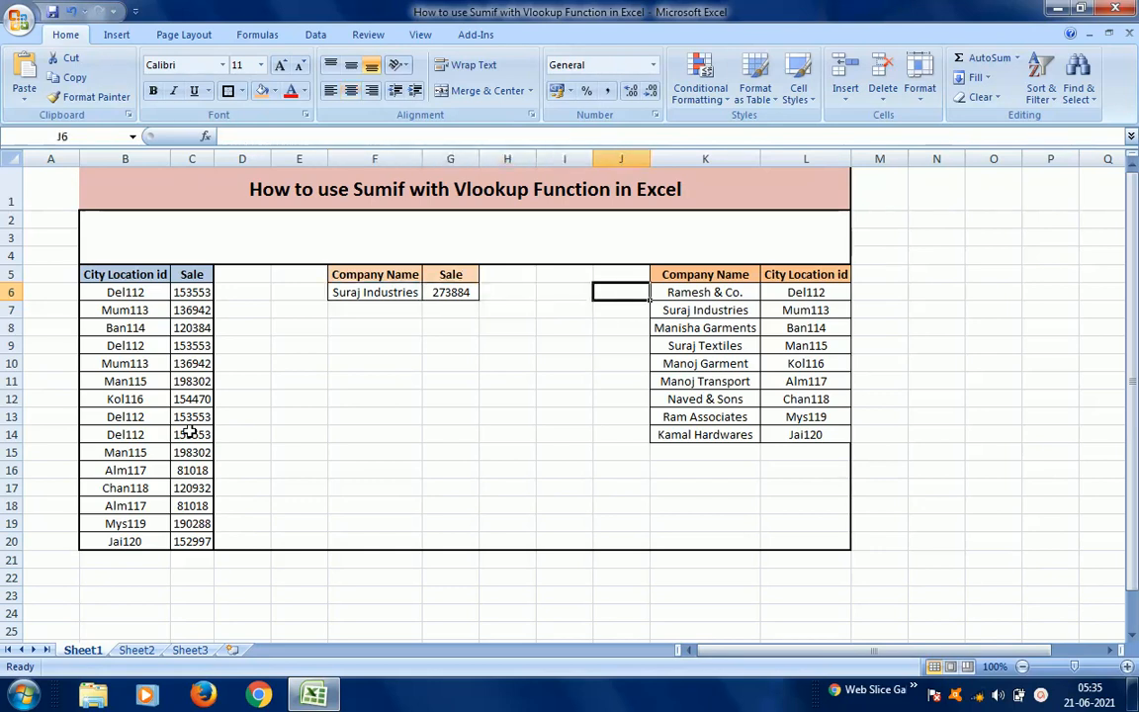
pyautogui.press('Down')
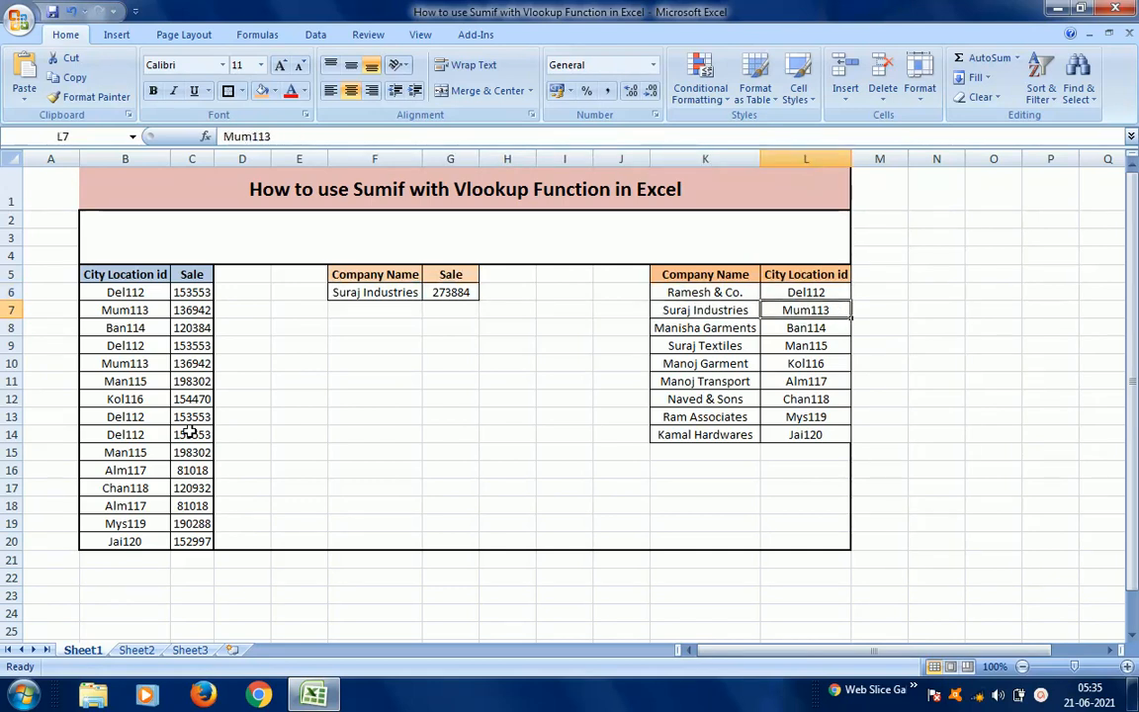
# Enter a manual check formula =C7+C10 in E8, adding the two Mum113 sales
pyautogui.press('Left')
pyautogui.press('Left')
pyautogui.press('Left')
pyautogui.press('Left')
pyautogui.press('Left')
pyautogui.press('Left')
pyautogui.press('Left')
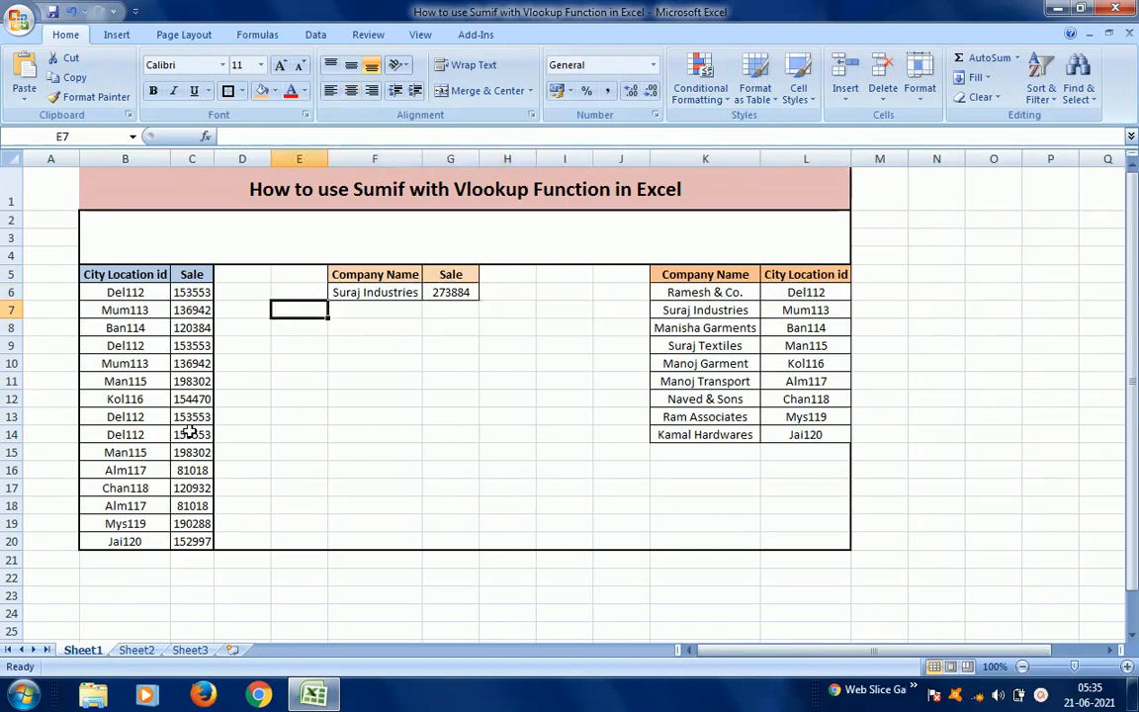
pyautogui.press('Down')
pyautogui.write('=')
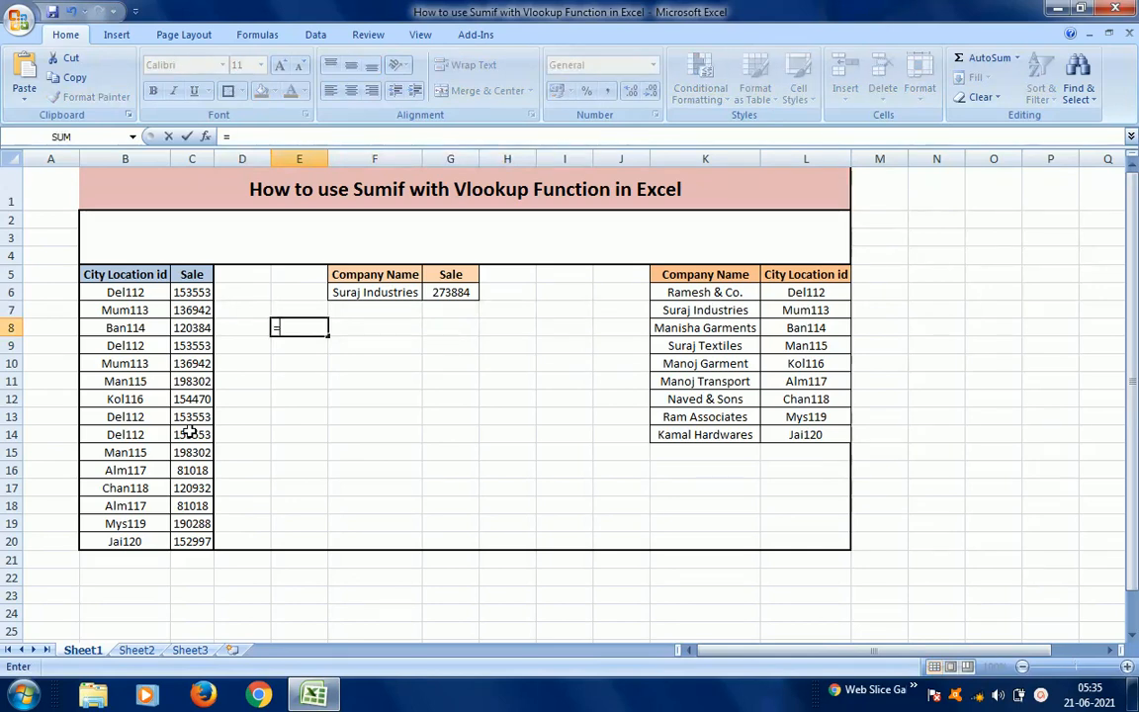
pyautogui.press('Up')
pyautogui.press('Up')
pyautogui.press('Left')
pyautogui.press('Left')
pyautogui.press('Down')
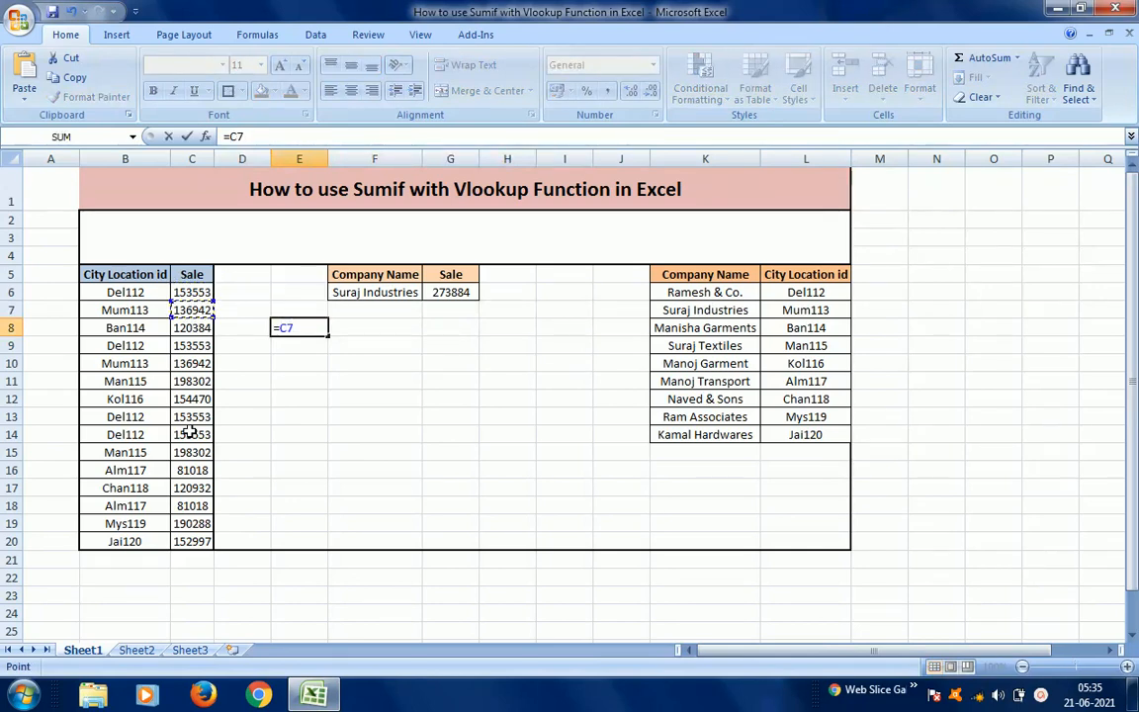
pyautogui.write('+')
pyautogui.click(191, 364)
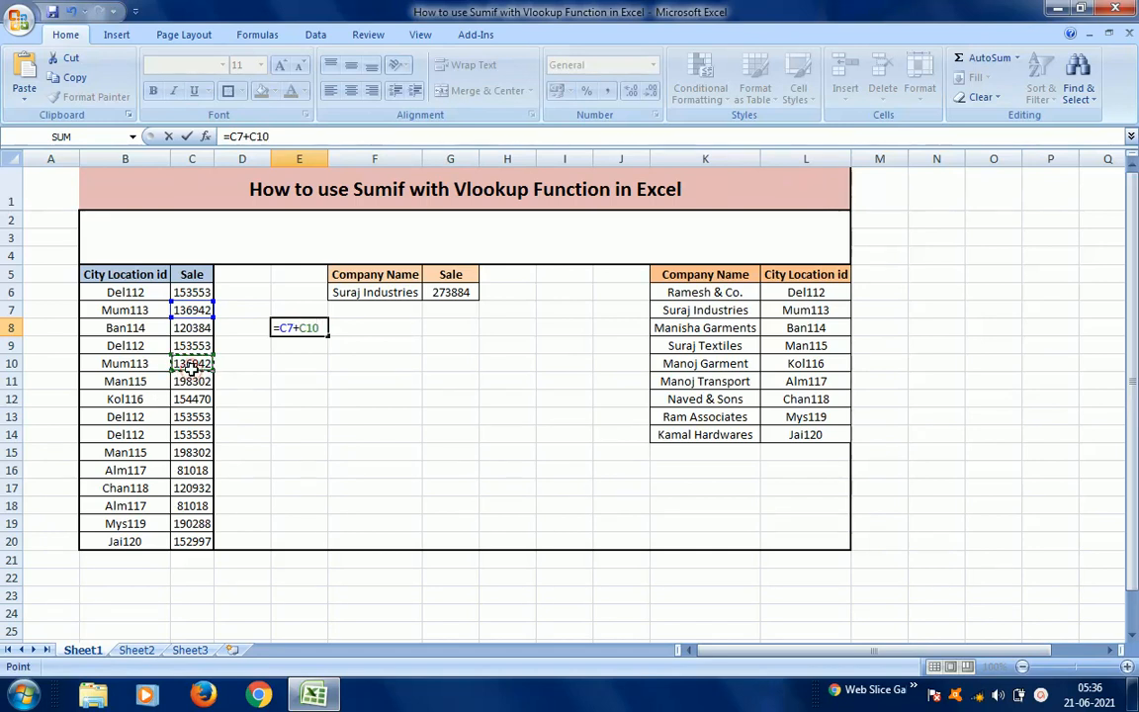
pyautogui.hotkey('ctrl', 'Return')
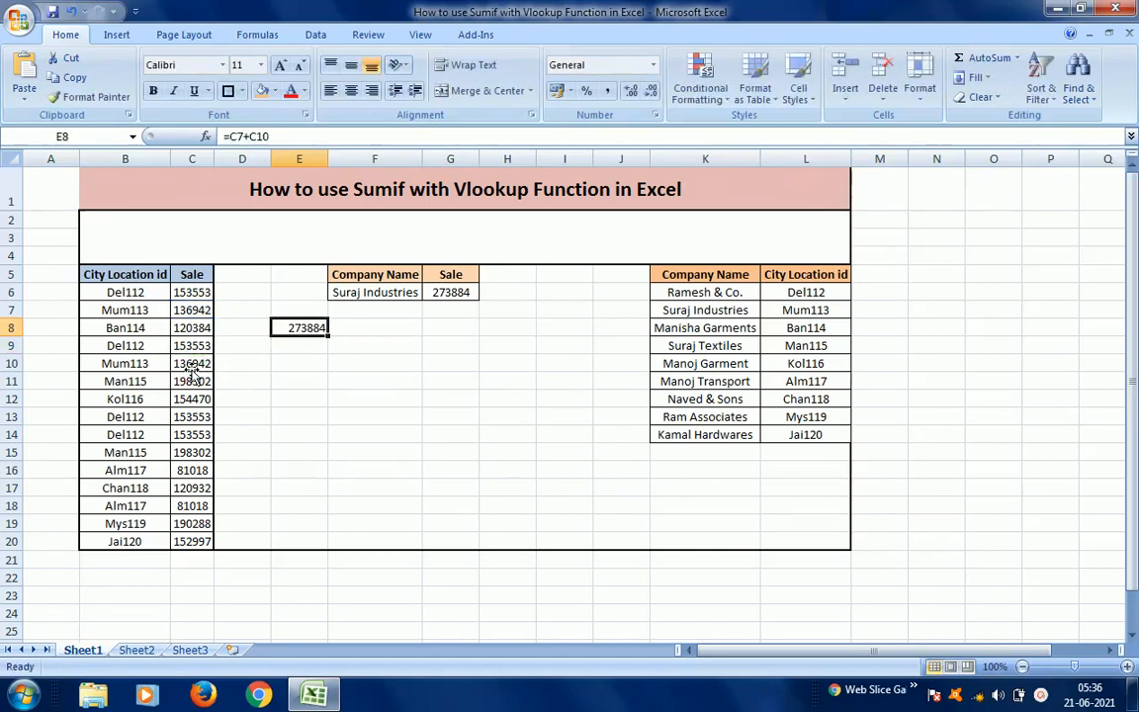
# Clear the manual check formula from E8
pyautogui.press('Right')
pyautogui.press('Left')
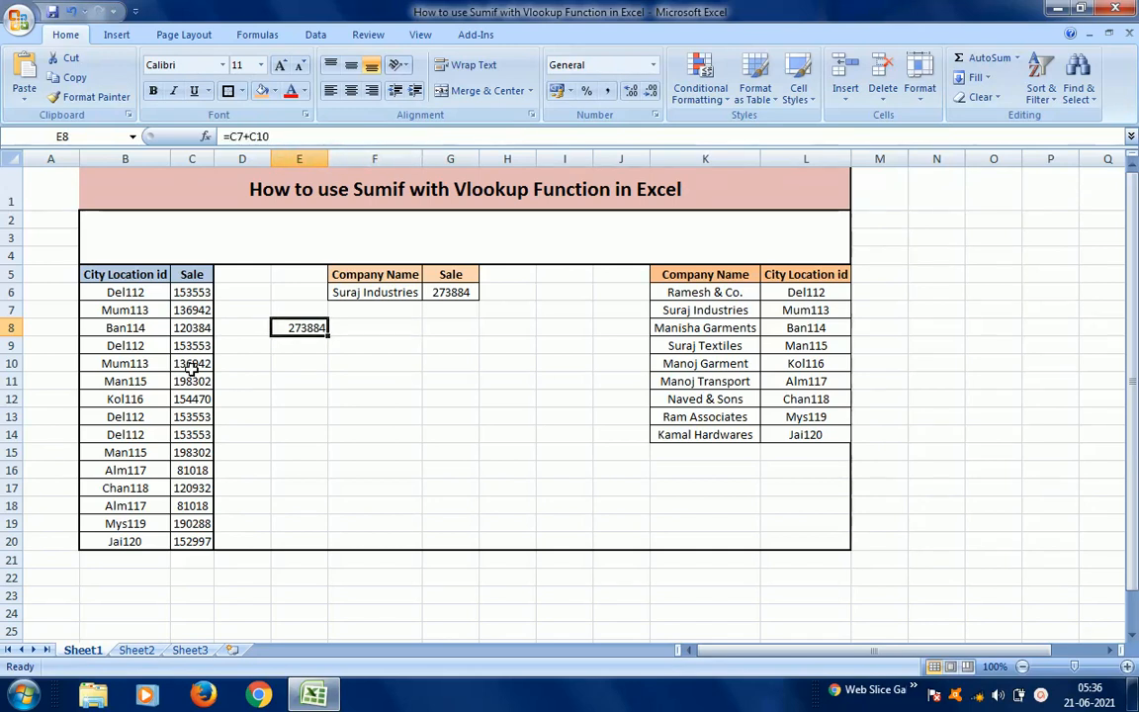
pyautogui.press('Delete')
# Review the SUMIF and VLOOKUP arguments of the G6 formula without editing it, keeping the current Windows color scheme
pyautogui.press('Up')
pyautogui.press('Up')
pyautogui.press('Right')
pyautogui.press('Right')
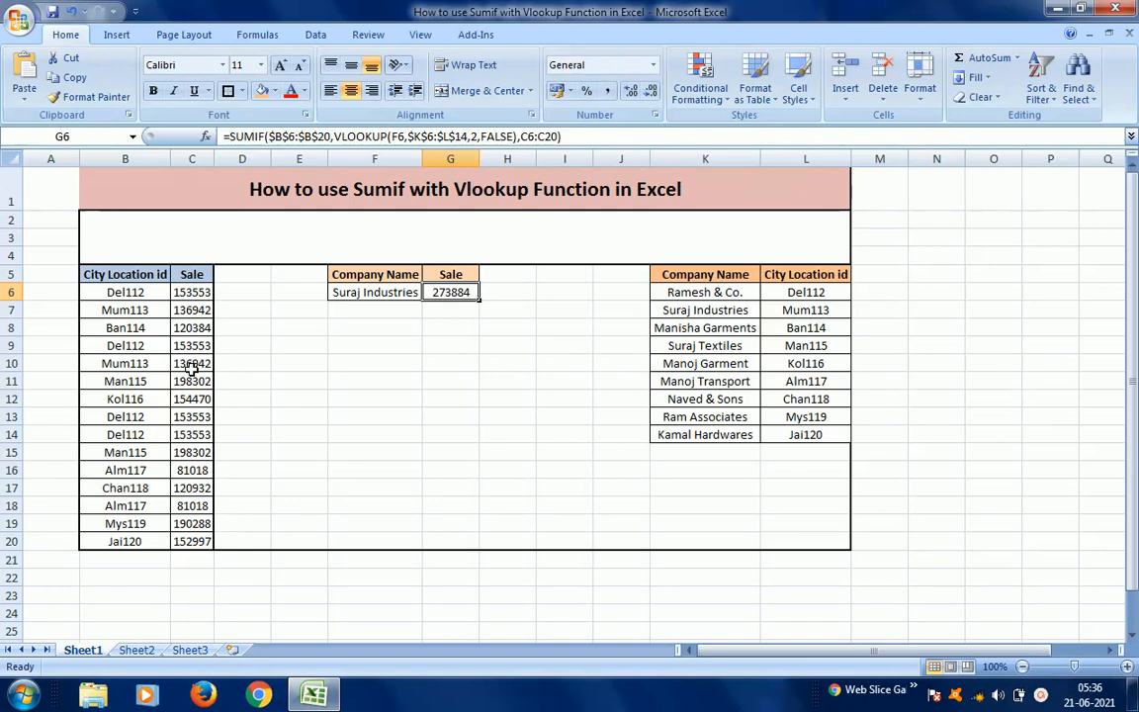
pyautogui.press('F2')
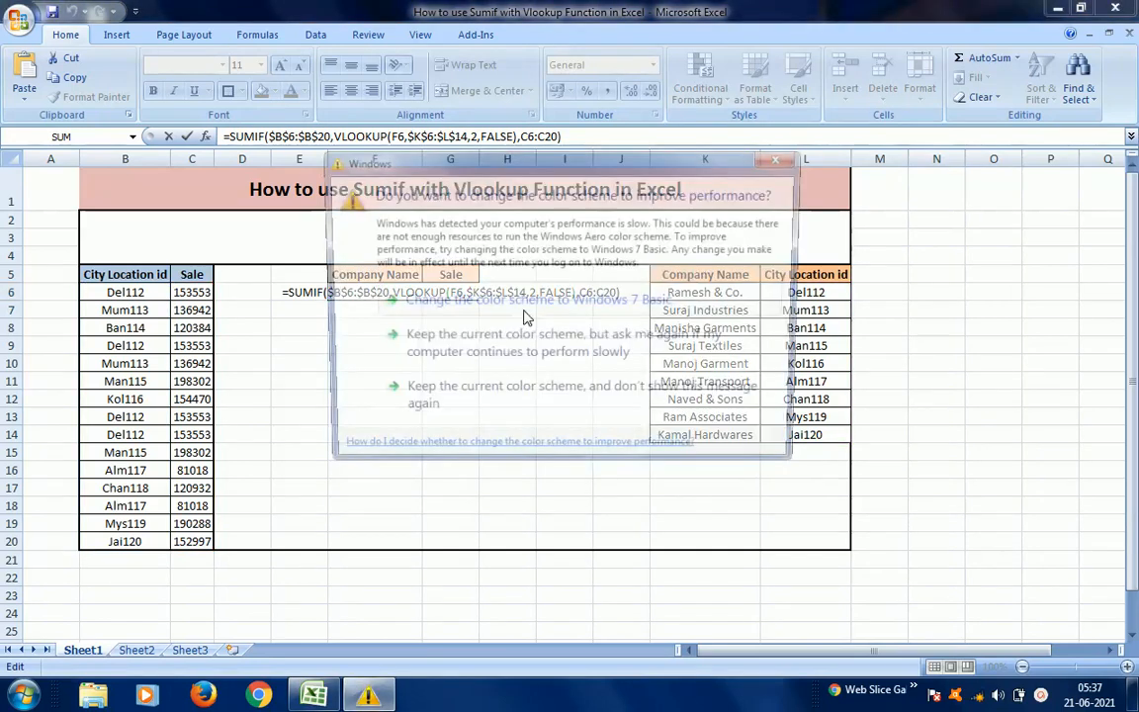
pyautogui.click(544, 352)
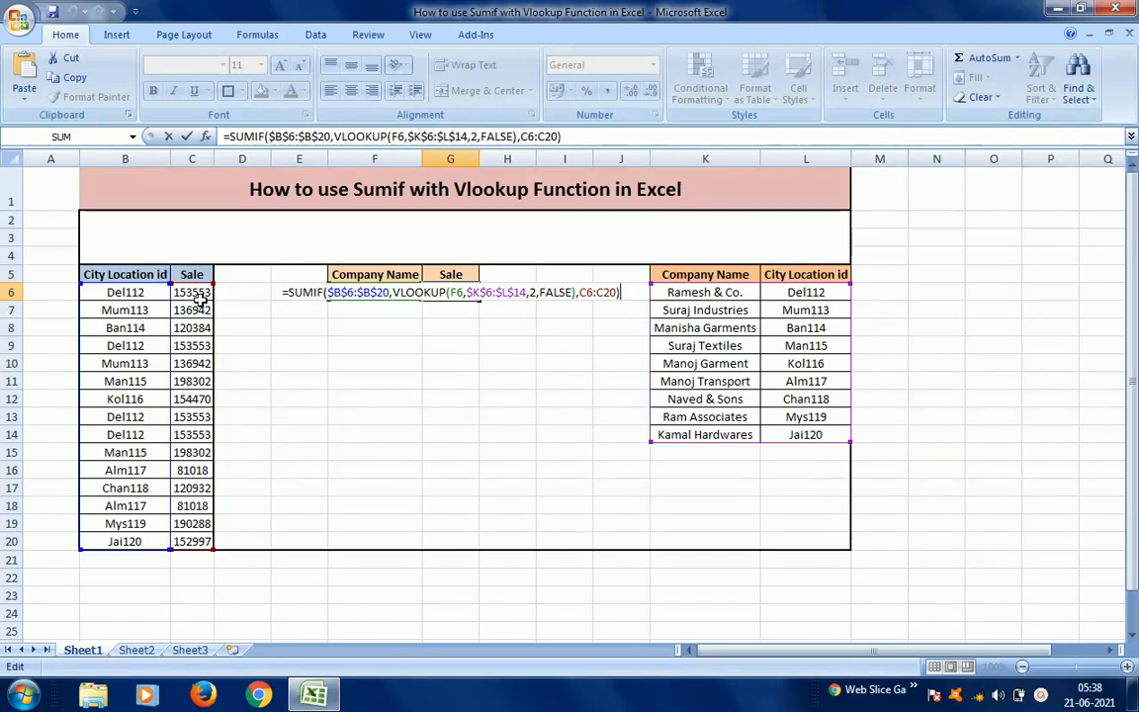
pyautogui.press('F2')
pyautogui.press('Return')
pyautogui.press('Up')
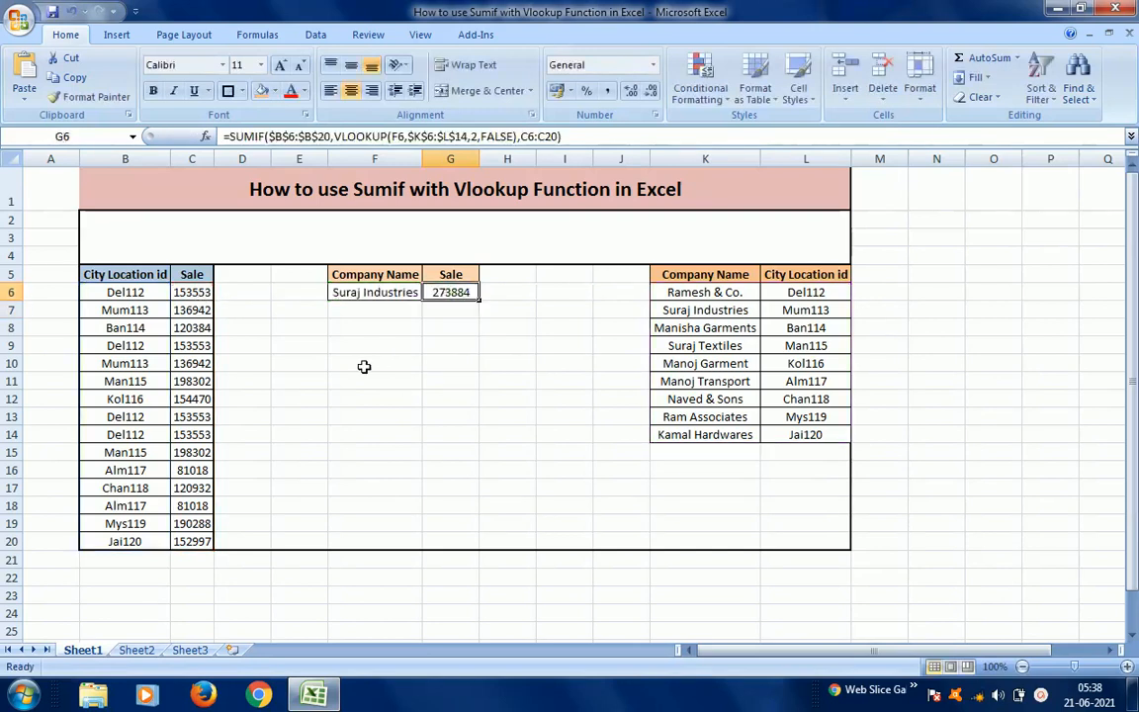
pyautogui.press('Left')
pyautogui.press('Right')
pyautogui.press('Left')
pyautogui.press('Left')
pyautogui.press('Left')
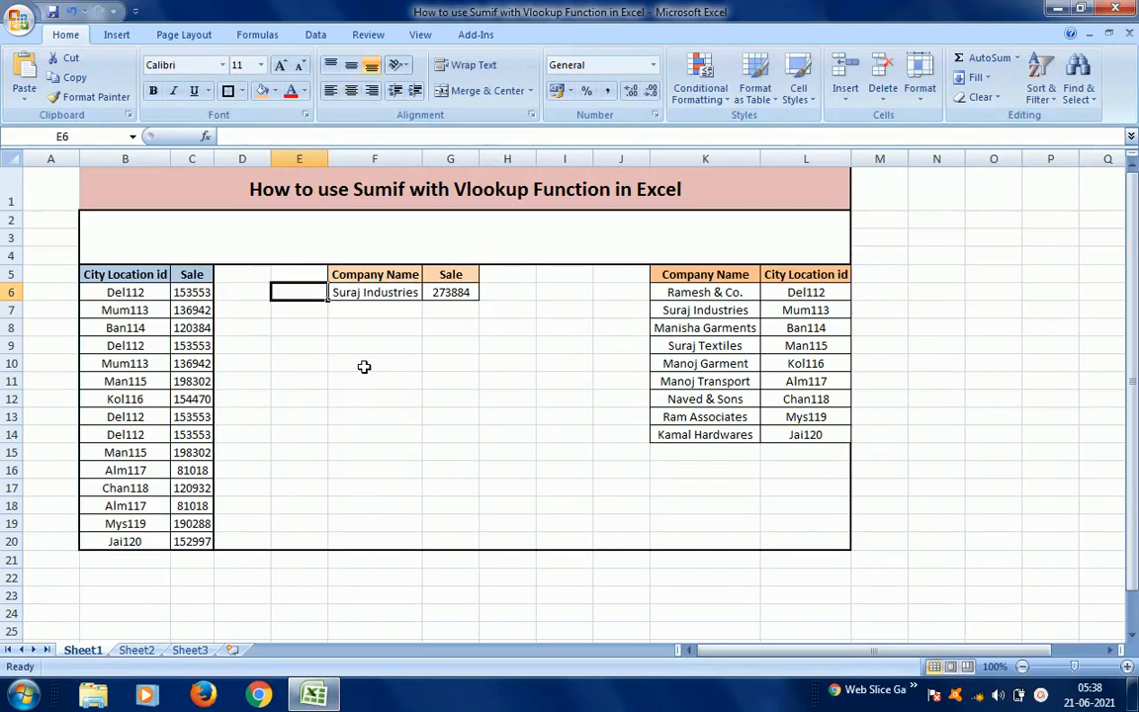
pyautogui.press('Right')
pyautogui.press('Right')
pyautogui.press('Right')
pyautogui.press('Right')
pyautogui.press('Right')
pyautogui.press('Right')
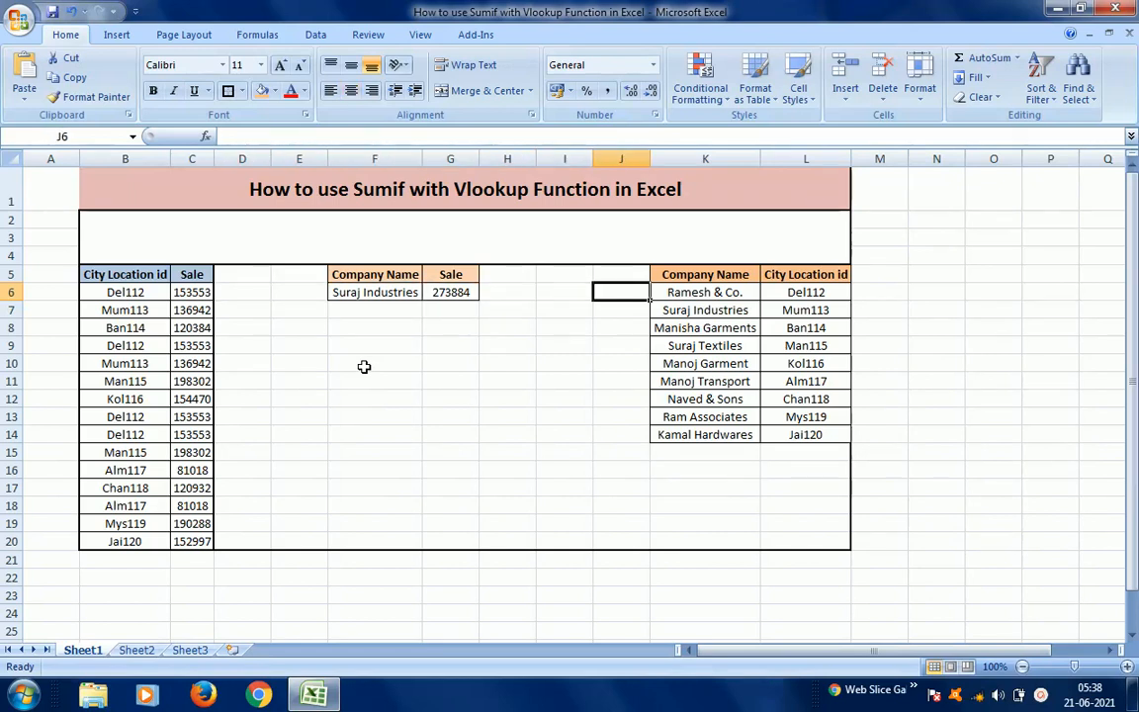
pyautogui.press('Right')
pyautogui.press('Left')
pyautogui.press('Left')
pyautogui.press('Left')
pyautogui.press('Left')
pyautogui.press('Left')
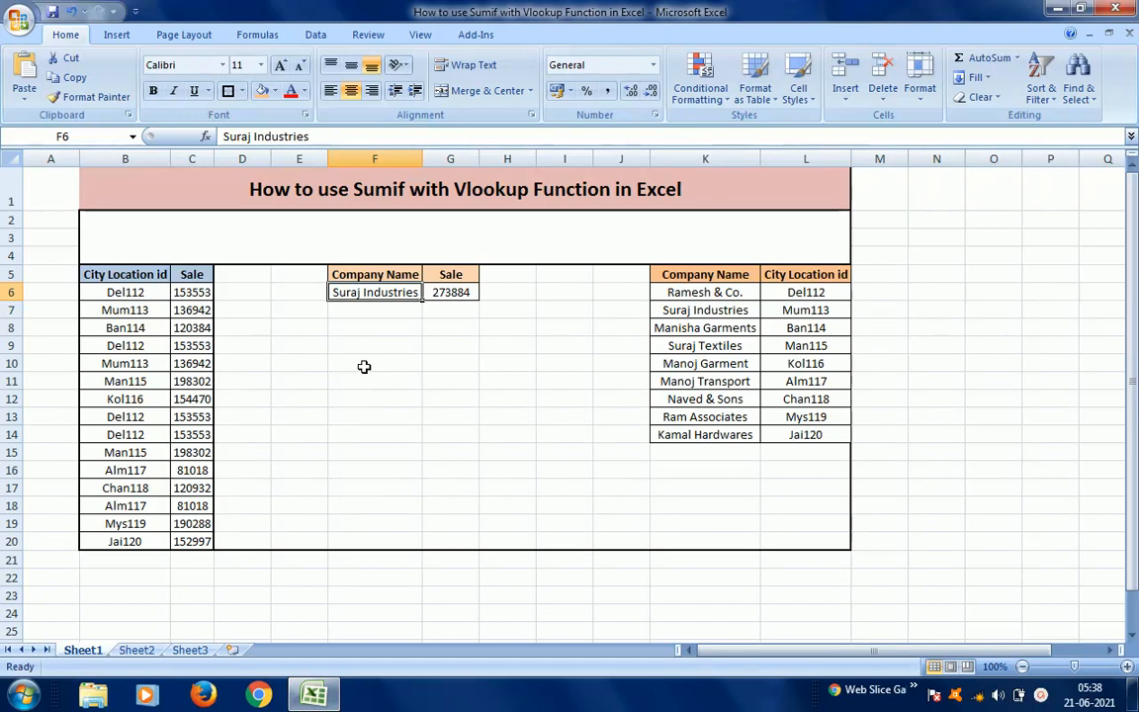
pyautogui.press('Right')
pyautogui.press('Right')
pyautogui.press('Right')
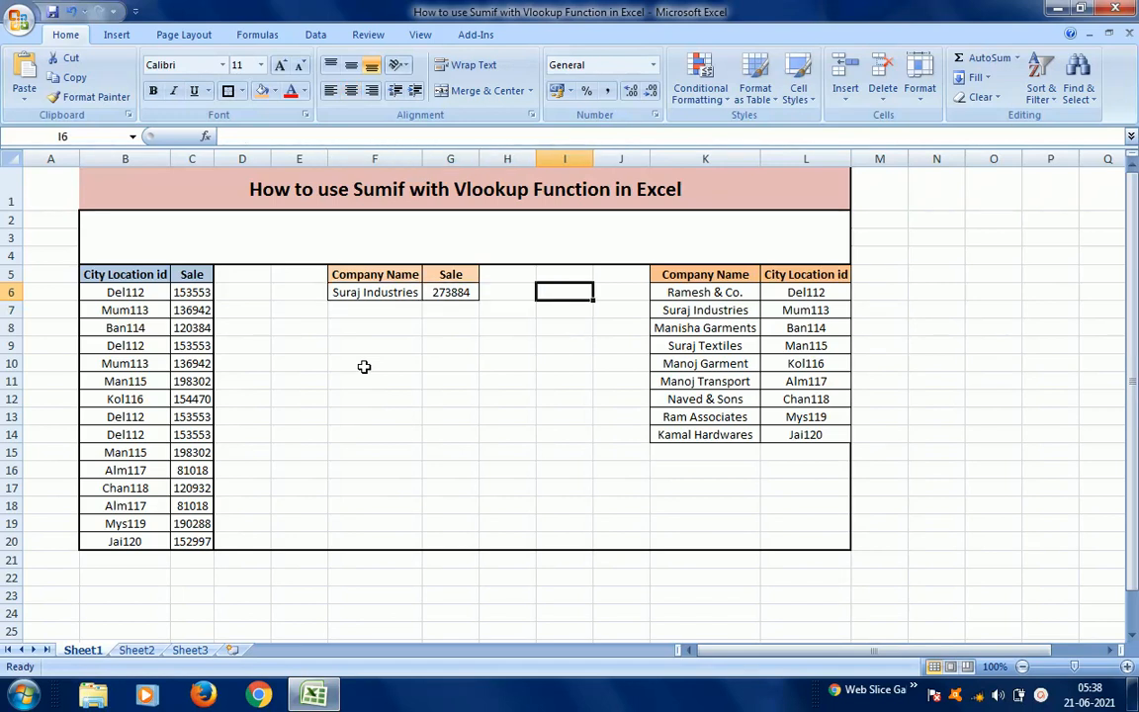
pyautogui.press('Left')
pyautogui.press('Left')
pyautogui.press('Left')
# Copy the text Manoj Garment from K10 in the company table, leaving that cell's content unedited
pyautogui.press('Right')
pyautogui.press('Right')
pyautogui.press('Right')
pyautogui.press('Right')
pyautogui.press('Right')
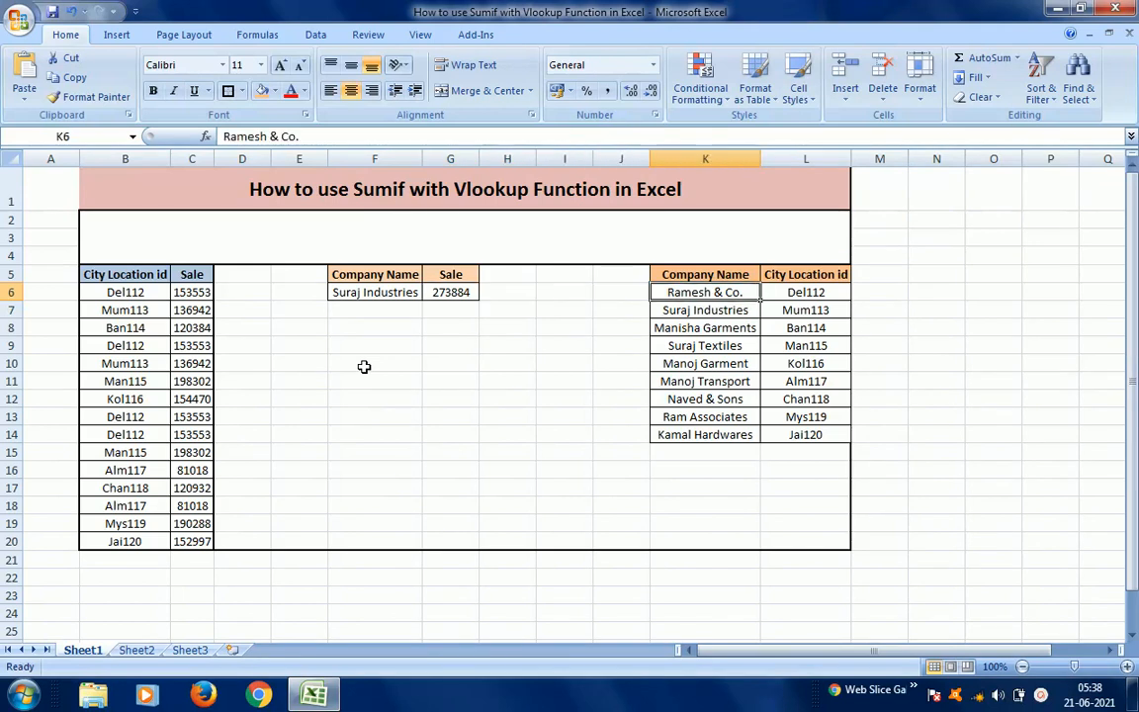
pyautogui.press('Down')
pyautogui.press('Down')
pyautogui.press('Down')
pyautogui.press('Down')
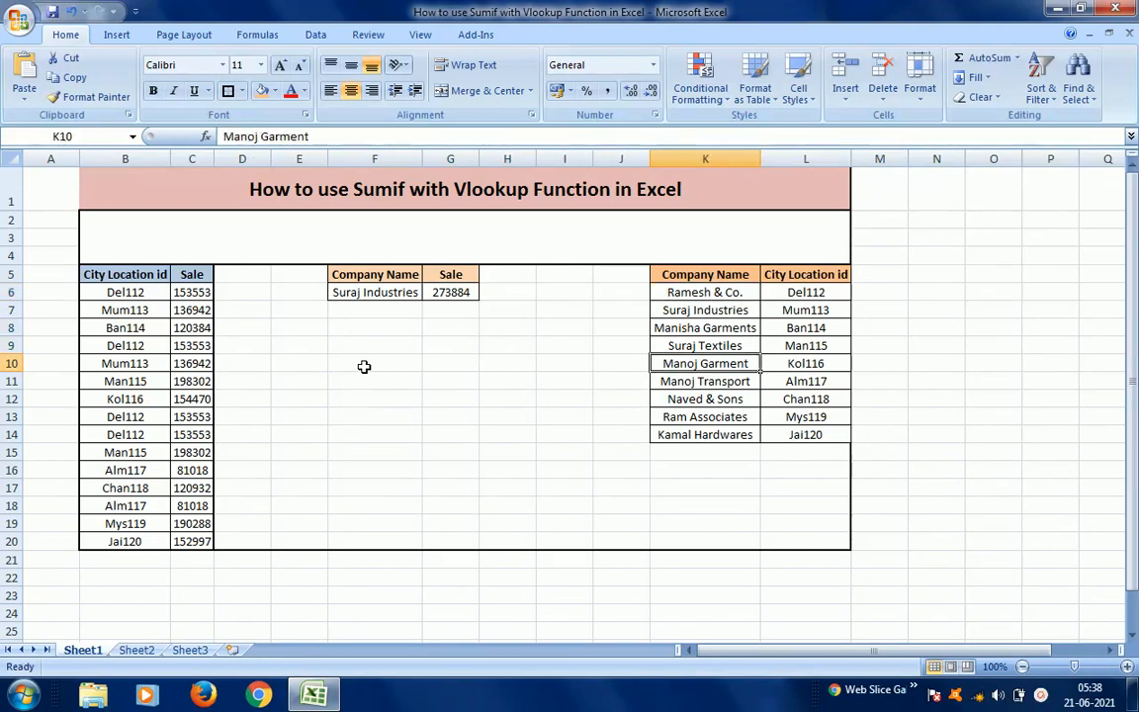
pyautogui.press('F2')
pyautogui.hotkey('shift', 'Home')
pyautogui.hotkey('ctrl', 'c')
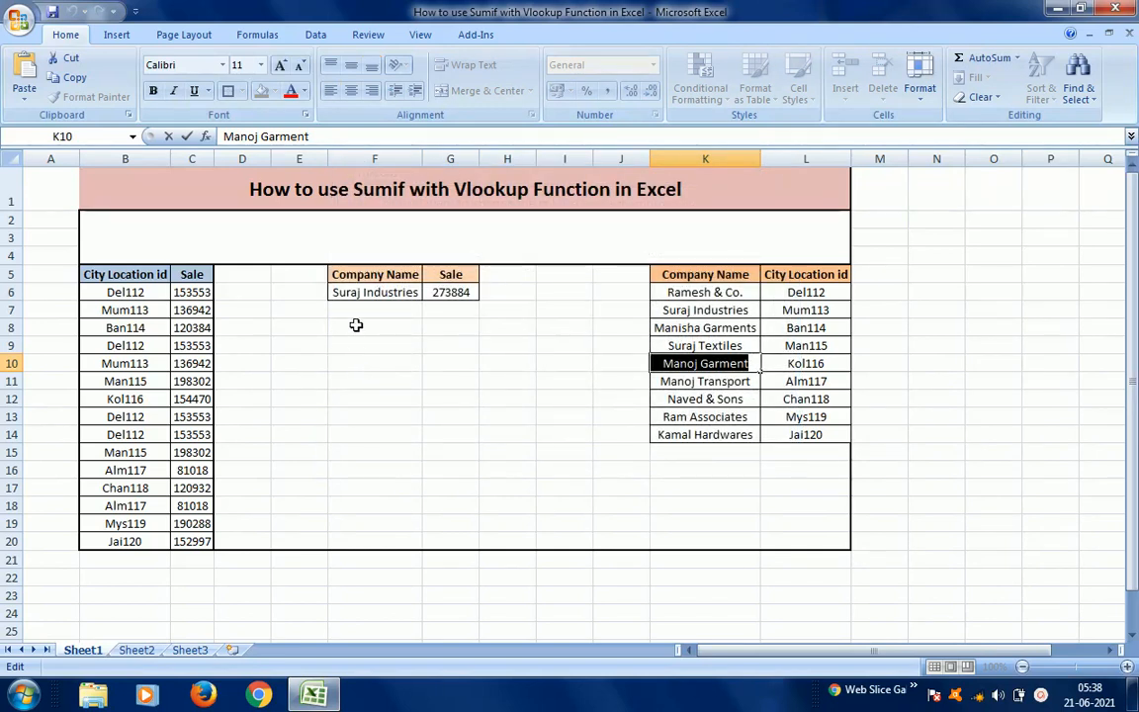
# Replace the company name in F6 with the copied text Manoj Garment
pyautogui.click(382, 293)
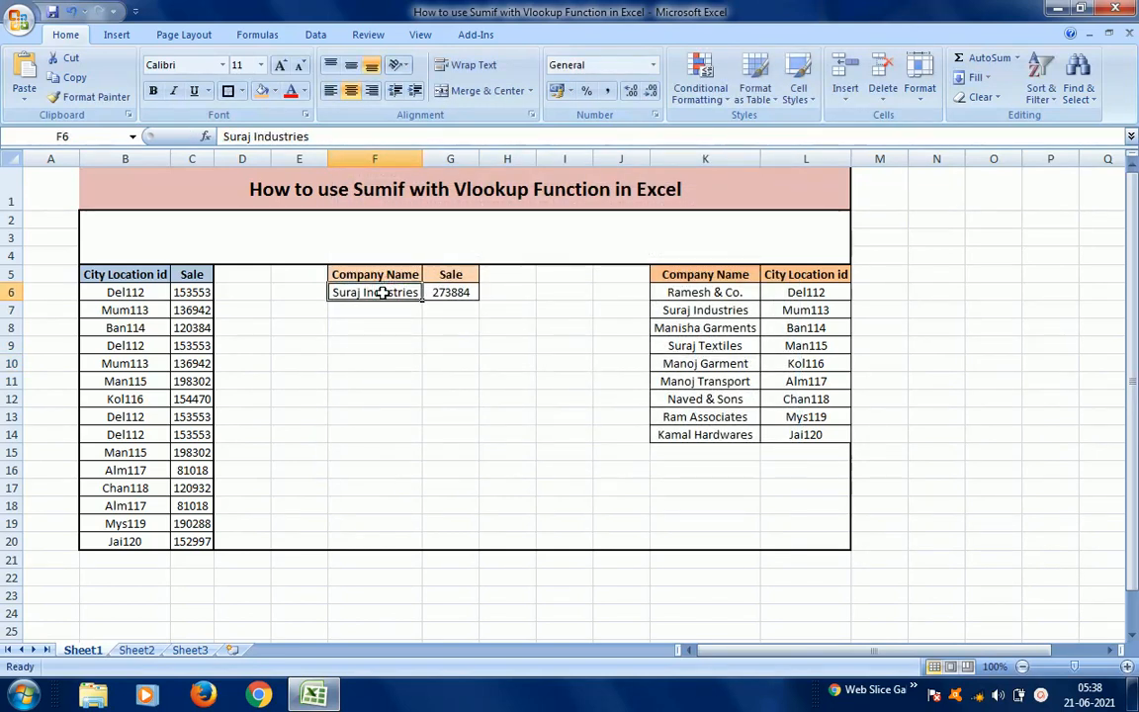
pyautogui.press('F2')
pyautogui.hotkey('shift', 'Home')
pyautogui.hotkey('ctrl', 'v')
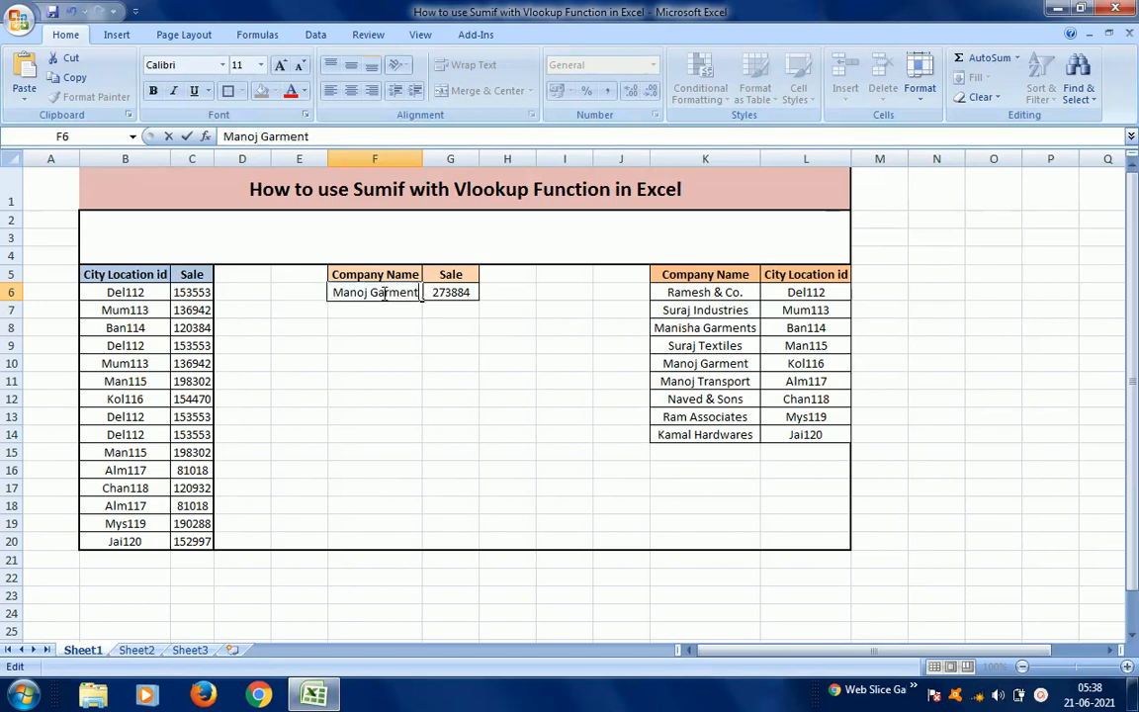
pyautogui.hotkey('ctrl', 'Return')
pyautogui.press('Right')
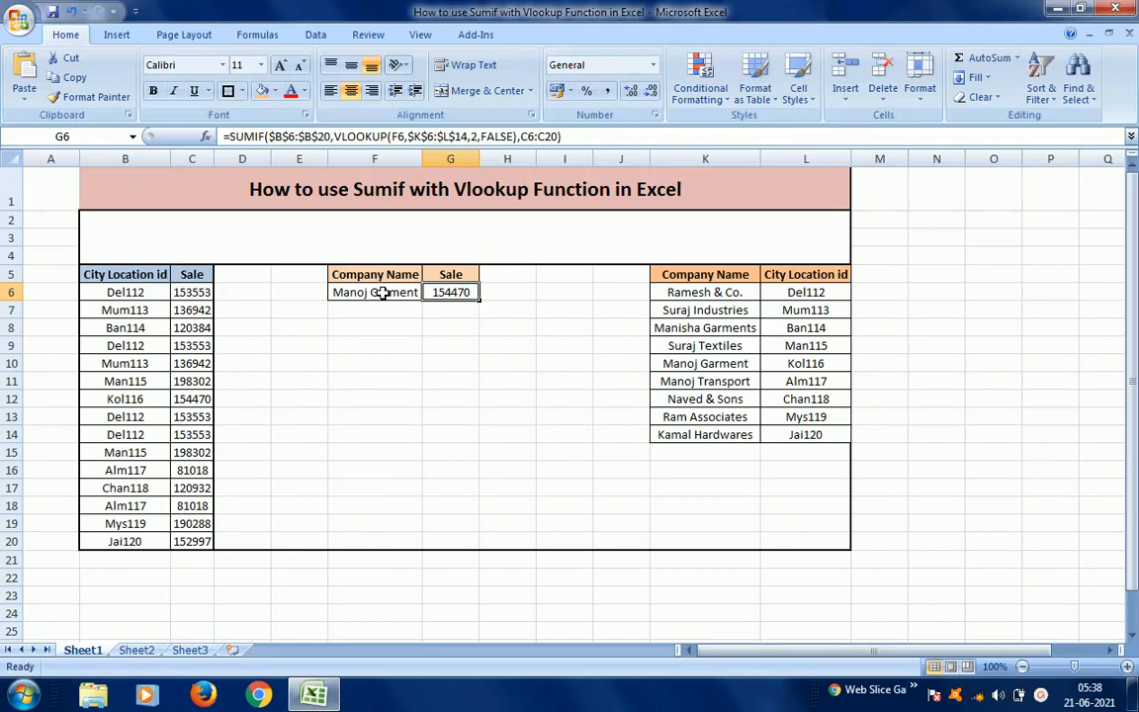
# Look up the city location id of Manoj Garment in the company table
pyautogui.press('Down')
pyautogui.press('Down')
pyautogui.press('Right')
pyautogui.press('Right')
pyautogui.press('Right')
pyautogui.press('Right')
pyautogui.press('Down')
pyautogui.press('Right')
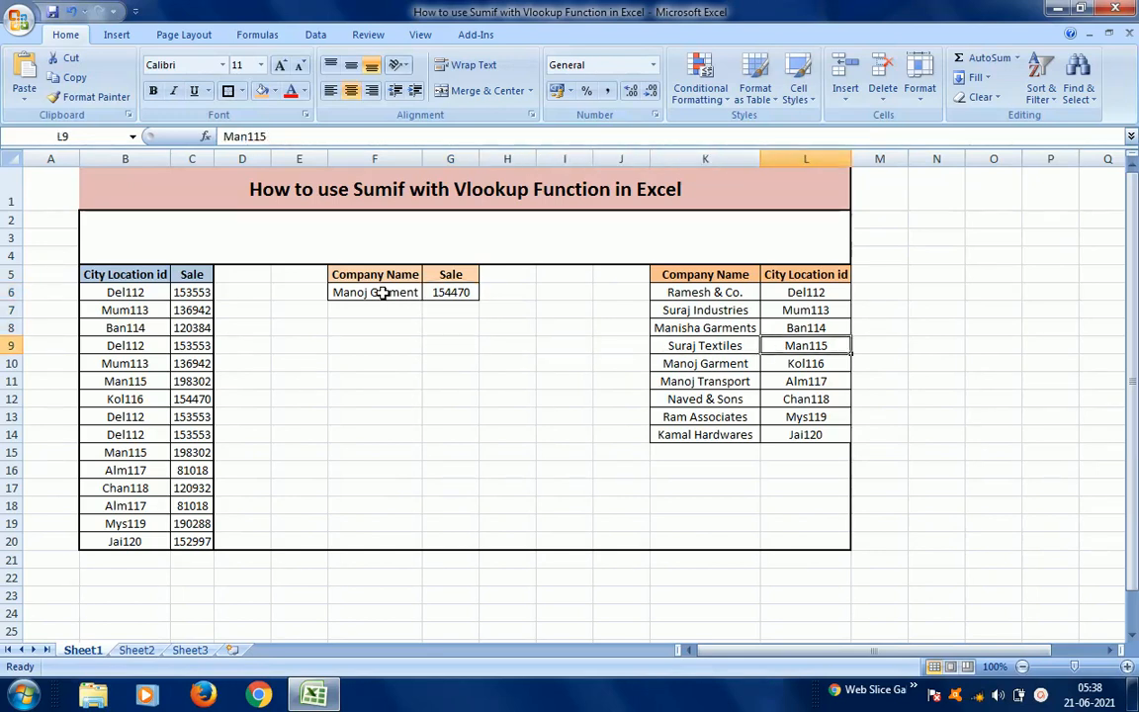
pyautogui.press('Left')
pyautogui.press('Down')
pyautogui.press('Right')
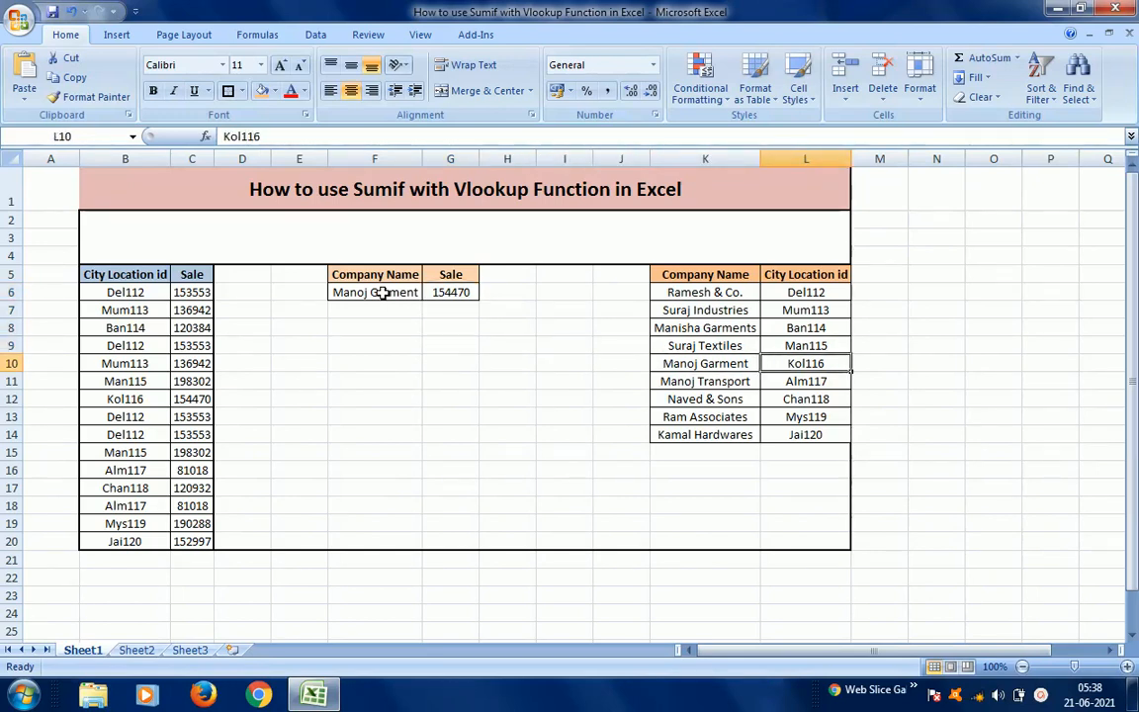
pyautogui.press('Left')
pyautogui.press('Left')
pyautogui.press('Left')
pyautogui.press('Left')
pyautogui.press('Left')
pyautogui.press('Left')
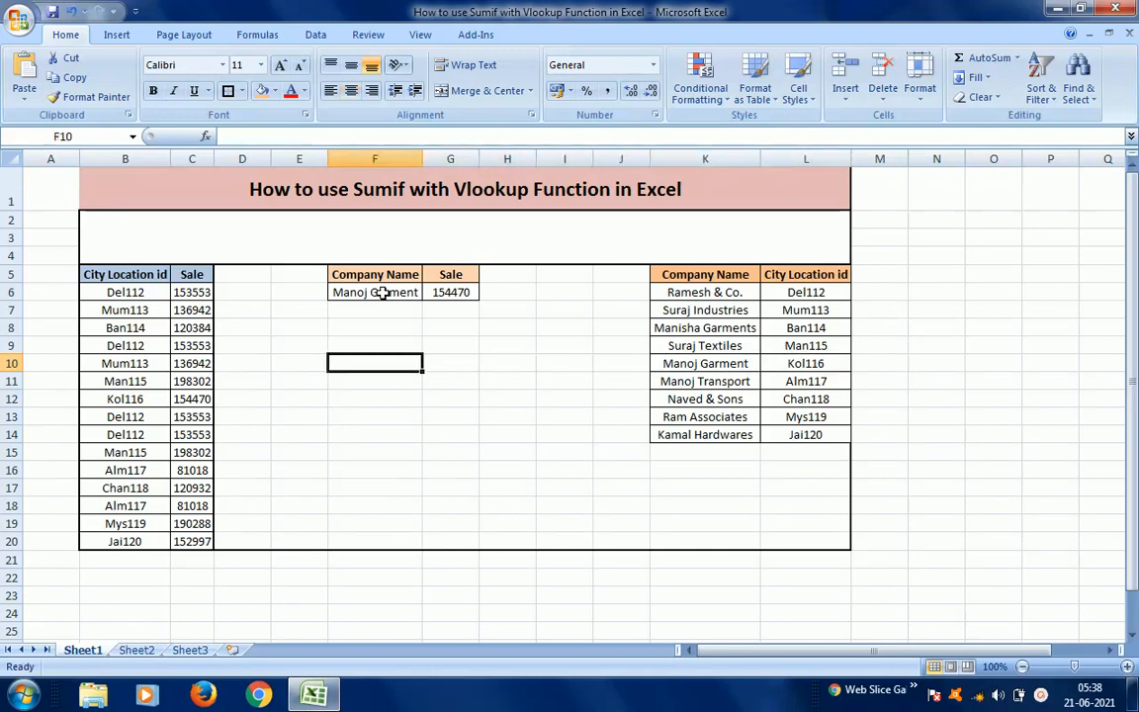
pyautogui.write('=')
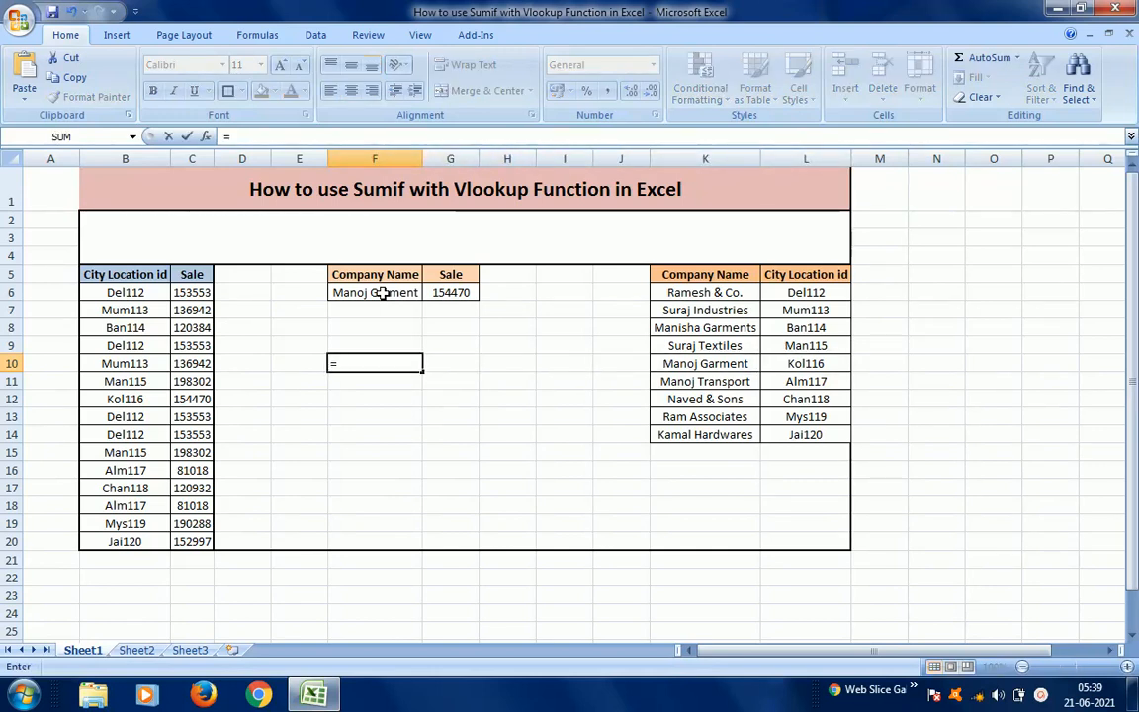
pyautogui.press('Left')
pyautogui.press('Left')
pyautogui.press('Left')
pyautogui.press('Left')
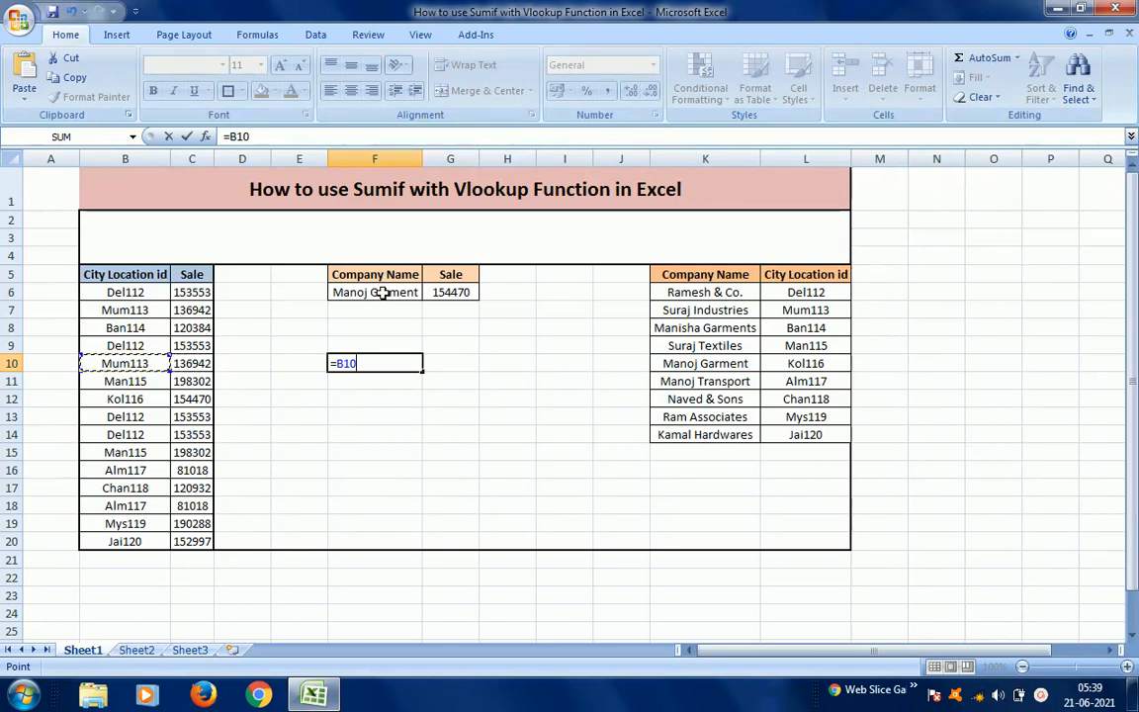
pyautogui.press('Down')
pyautogui.press('Down')
pyautogui.press('Right')
pyautogui.write('+')
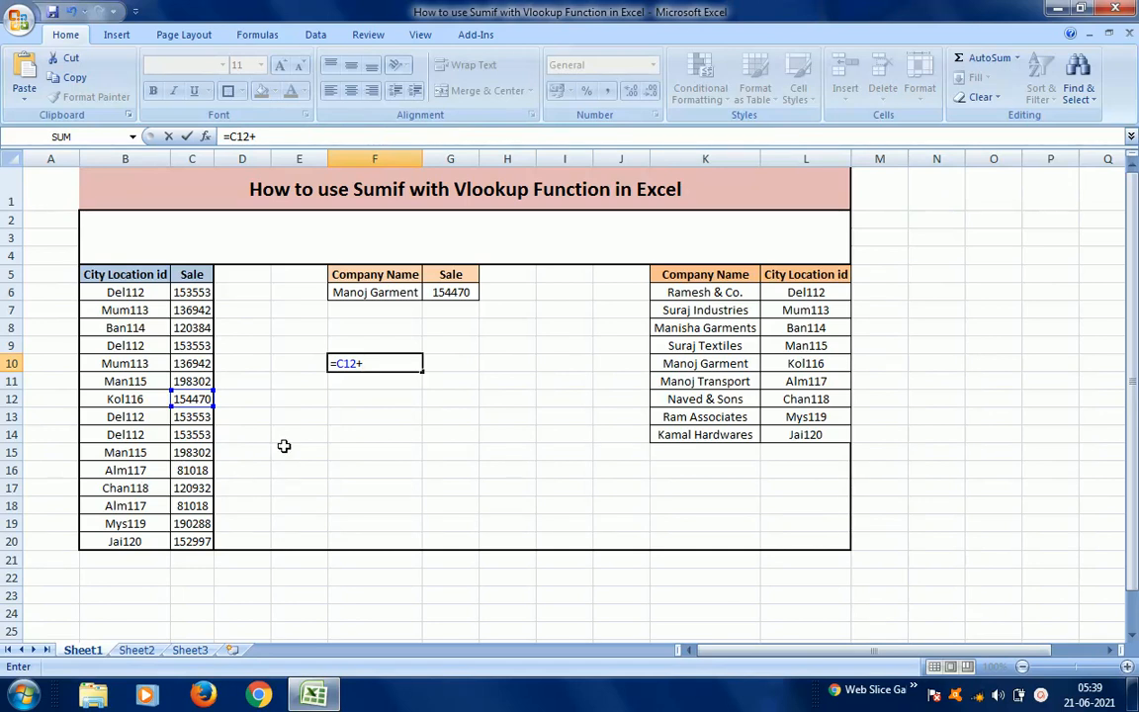
pyautogui.press('Escape')
# Compare the sale total in G6 with the Kol116 sale in C12, keeping the current Windows color scheme
pyautogui.click(436, 294)
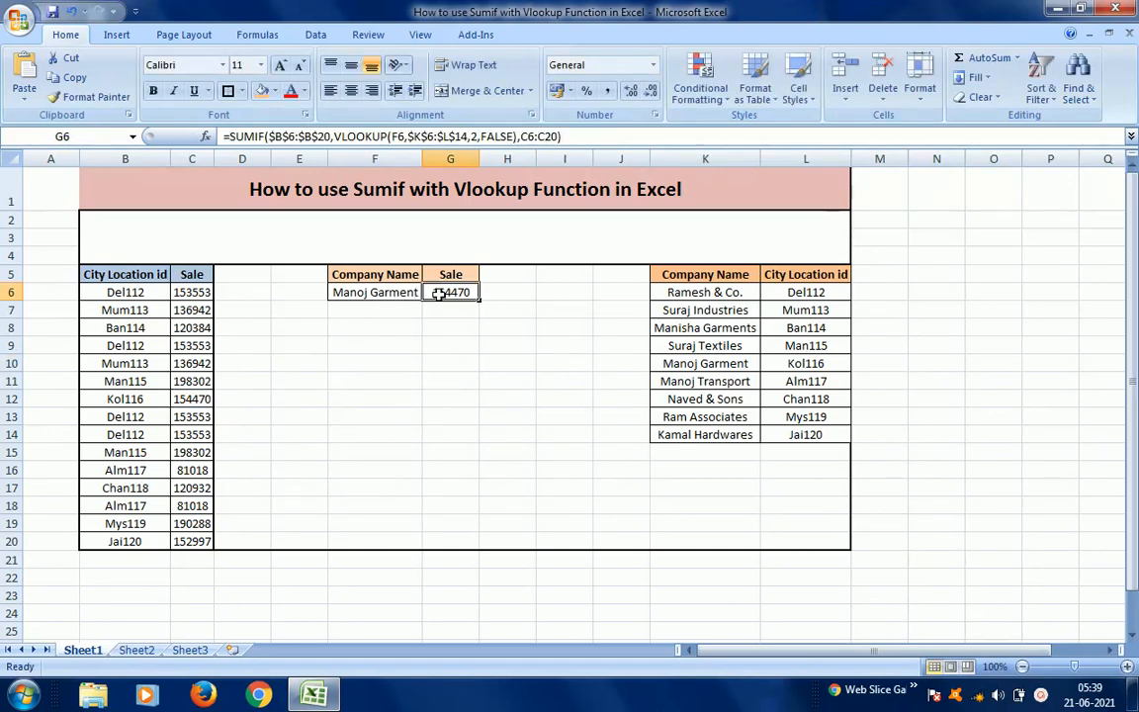
pyautogui.click(191, 399)
pyautogui.click(401, 311)
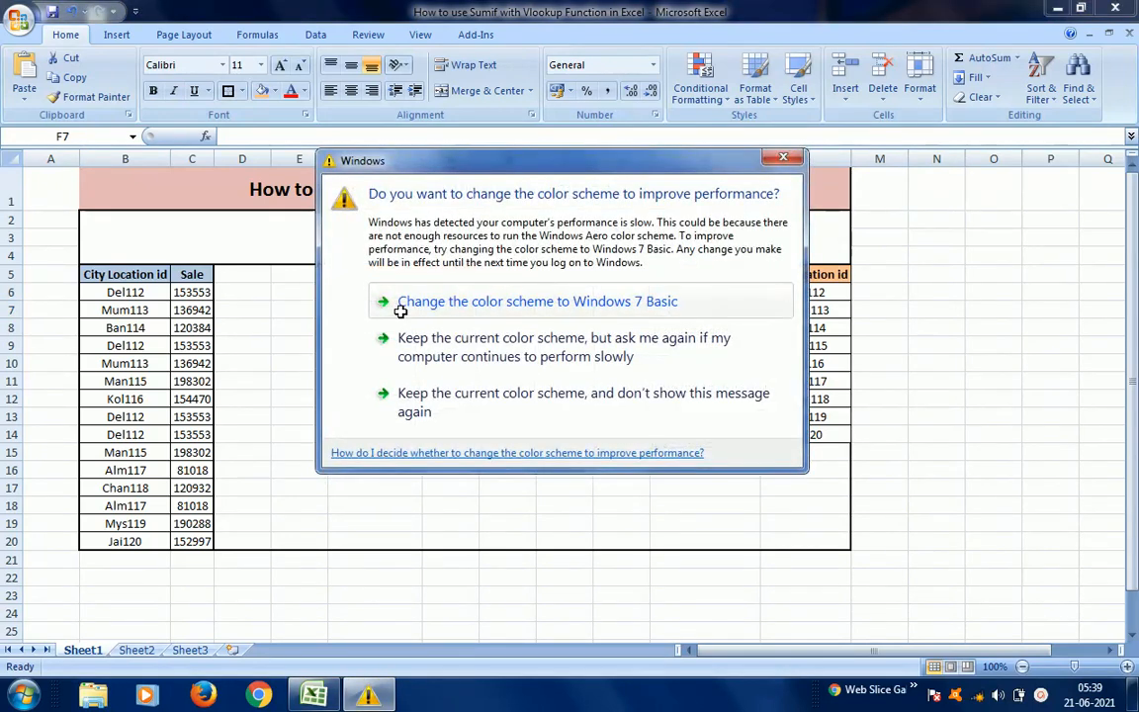
pyautogui.click(427, 346)
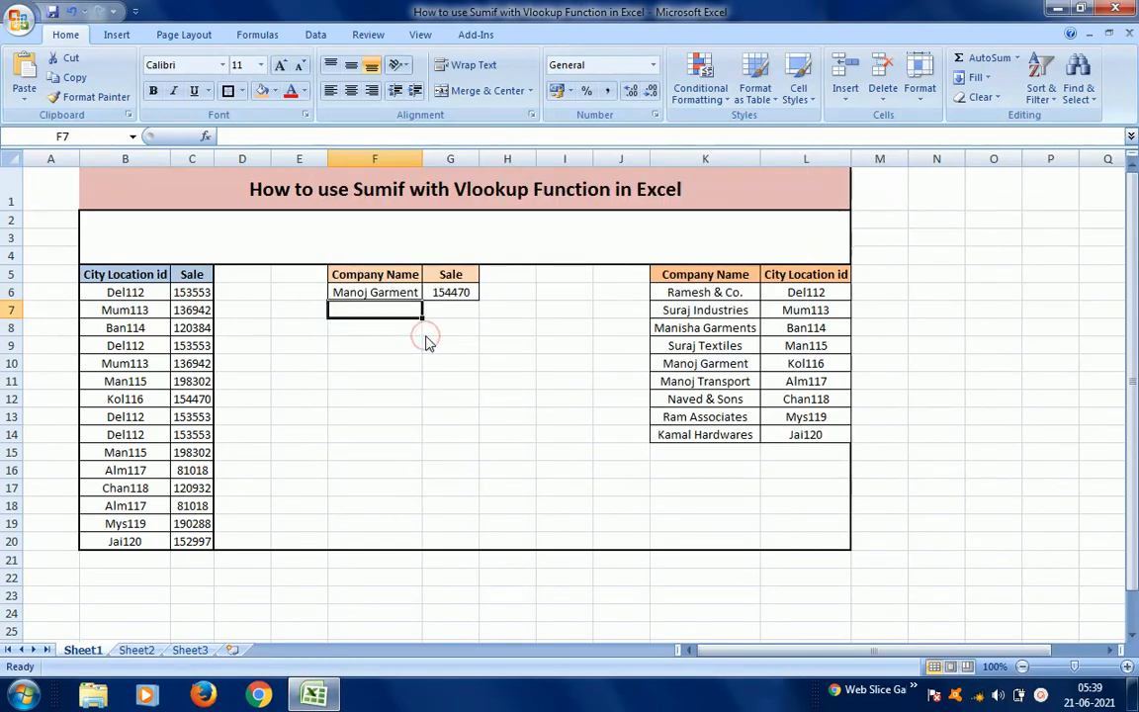